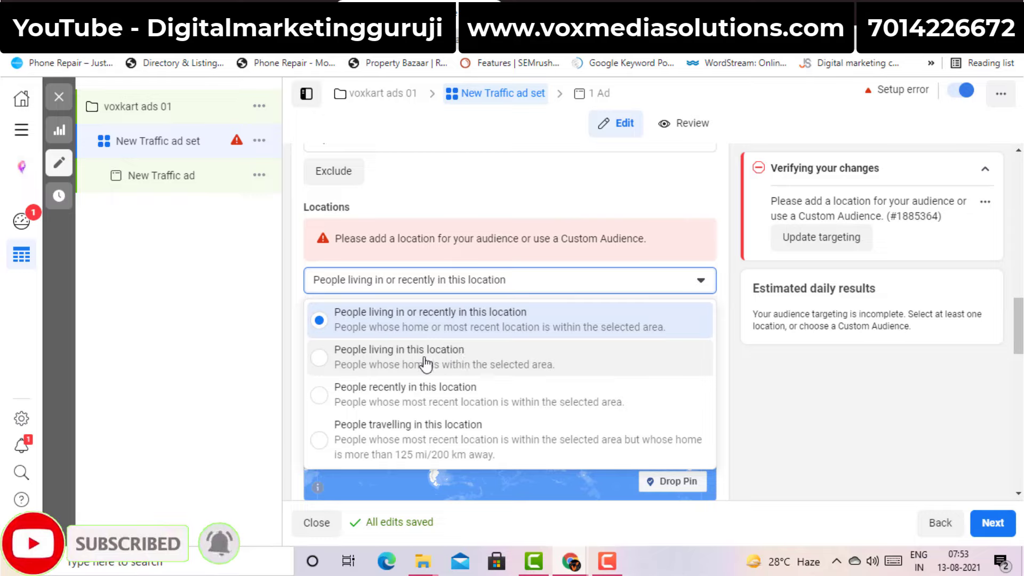
Target people living in this location and include the city of Jaipur, Rajasthan, India in the ad set's locations.
{"action": "left_click", "coordinate": [424, 361]}
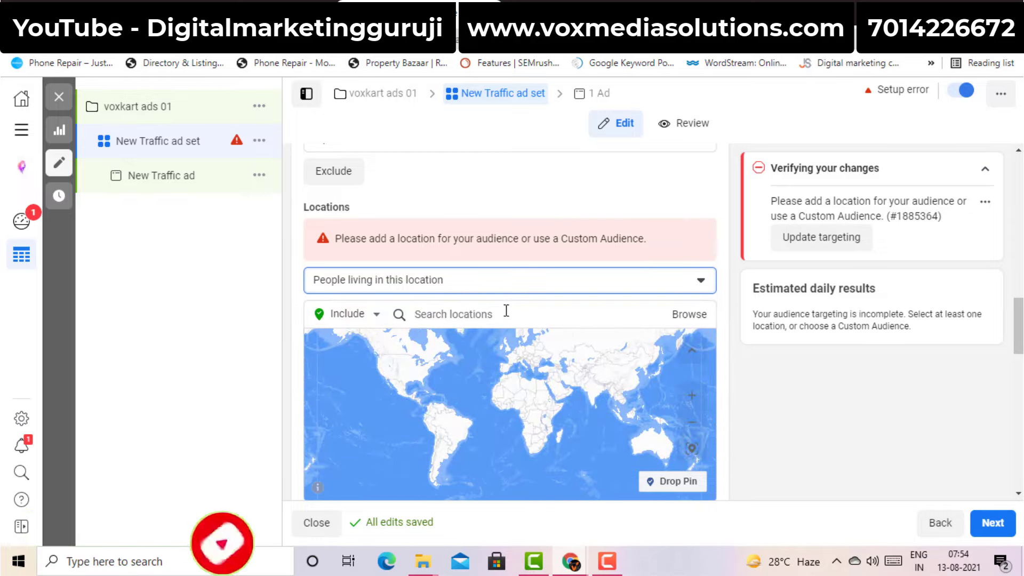
{"action": "left_click", "coordinate": [488, 312]}
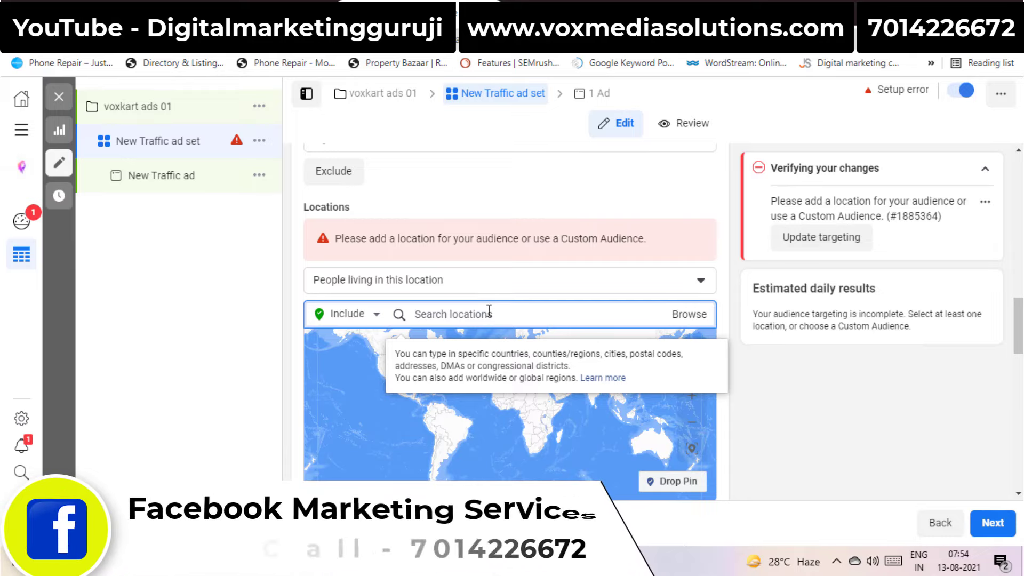
{"action": "type", "text": "jaipur"}
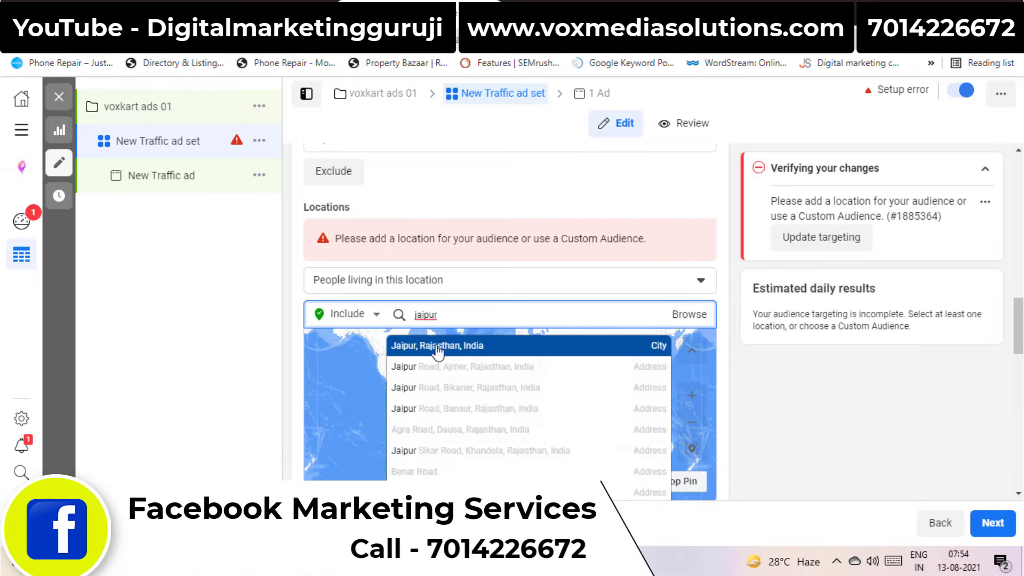
{"action": "left_click", "coordinate": [437, 348]}
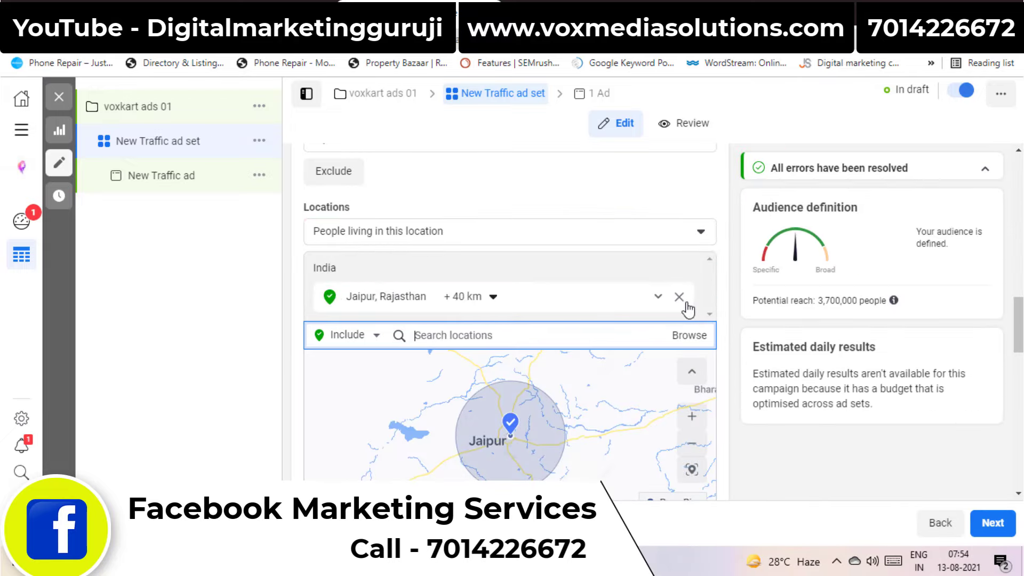
{"action": "left_click", "coordinate": [731, 288]}
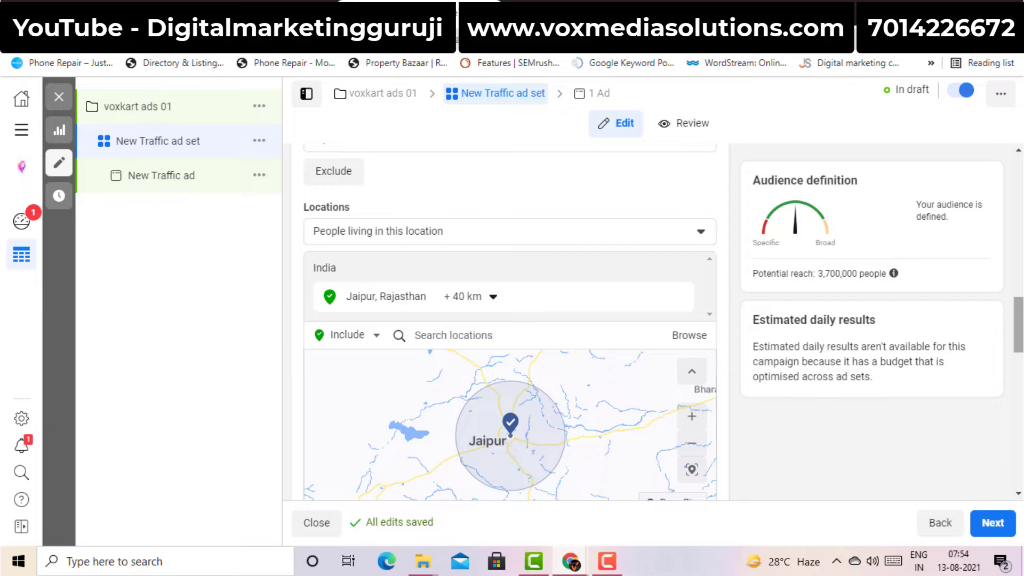
Set the audience's maximum age to 59.
{"action": "scroll", "coordinate": [870, 322], "scroll_direction": "down", "scroll_amount": 7}
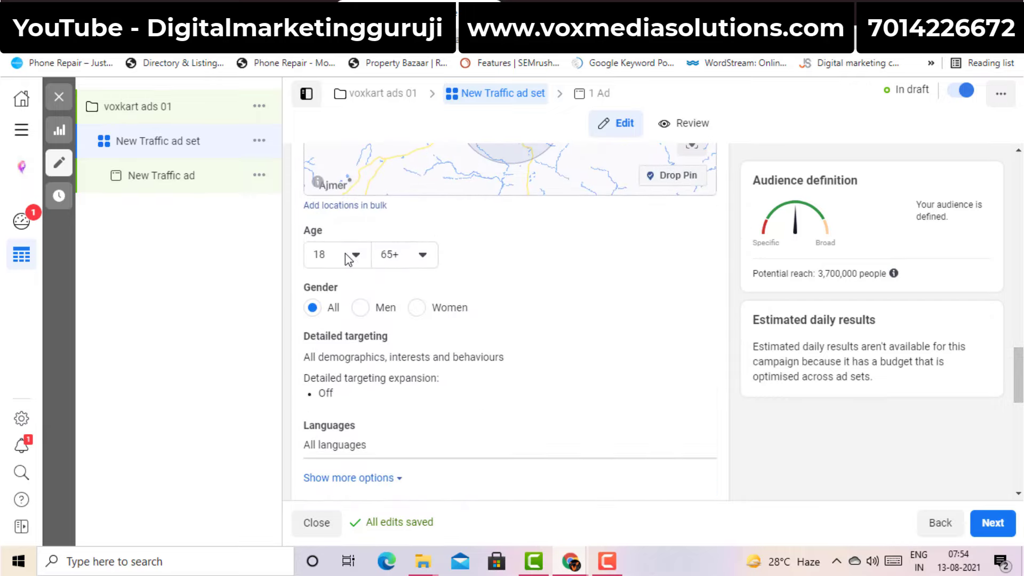
{"action": "left_click", "coordinate": [396, 257]}
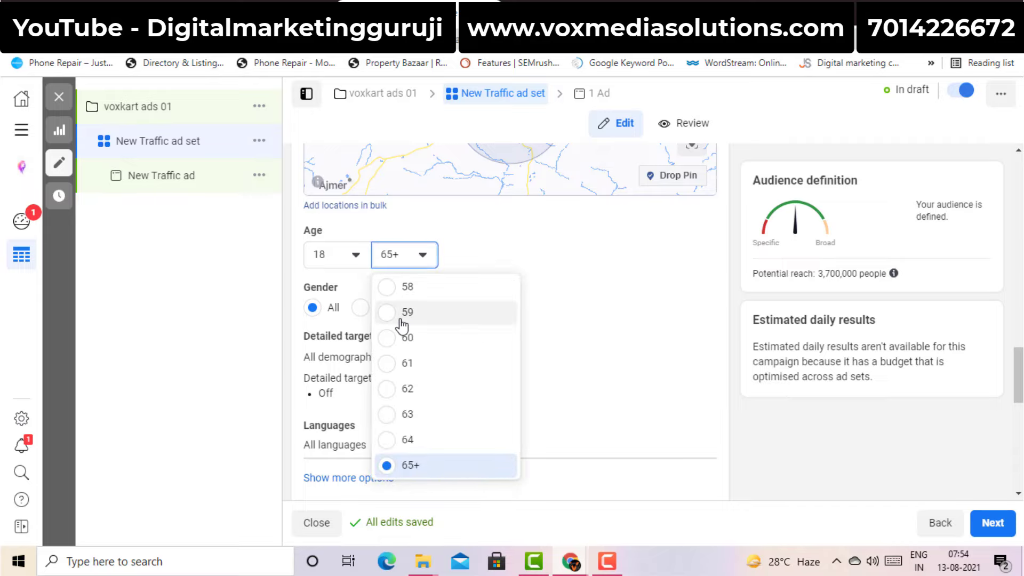
{"action": "left_click", "coordinate": [402, 313]}
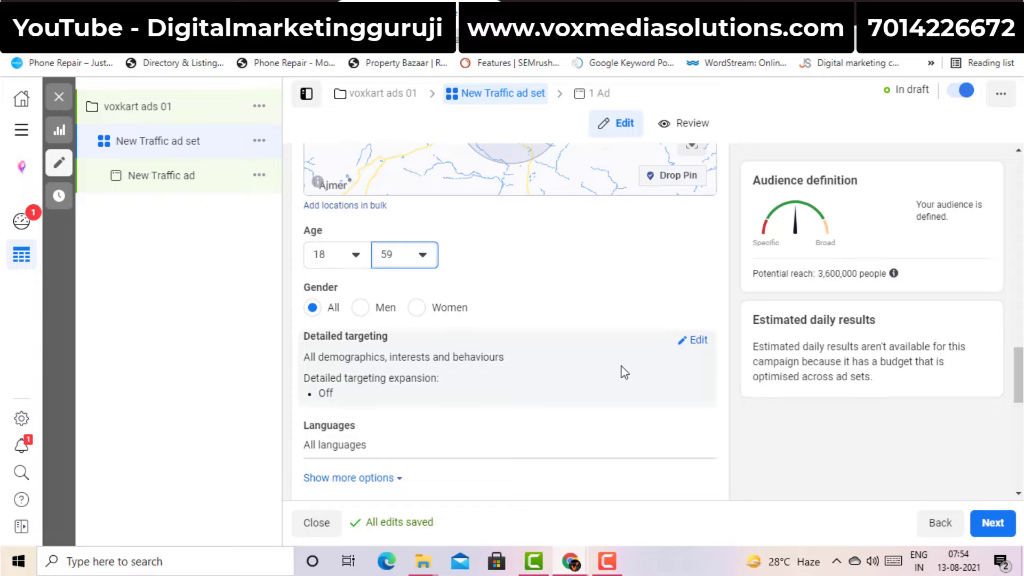
Add the Shopping interest to the audience's detailed targeting.
{"action": "left_click_drag", "start_coordinate": [1019, 373], "coordinate": [1021, 385]}
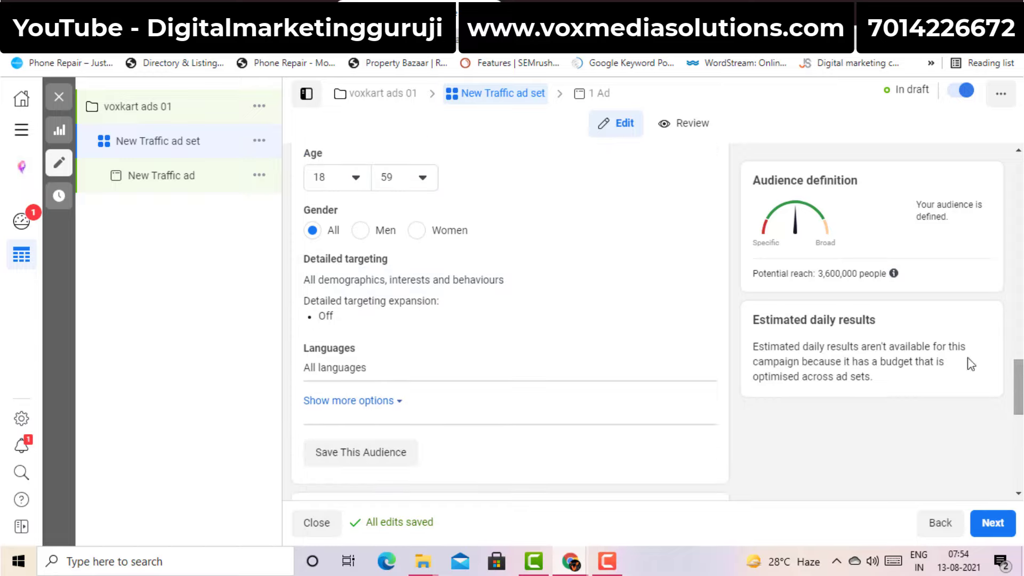
{"action": "mouse_move", "coordinate": [599, 274]}
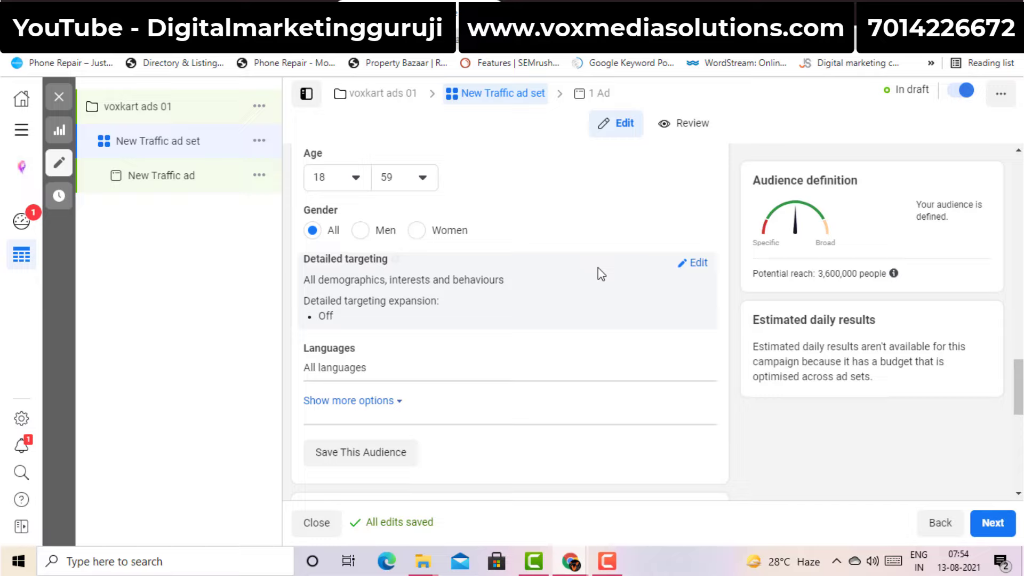
{"action": "left_click", "coordinate": [690, 267]}
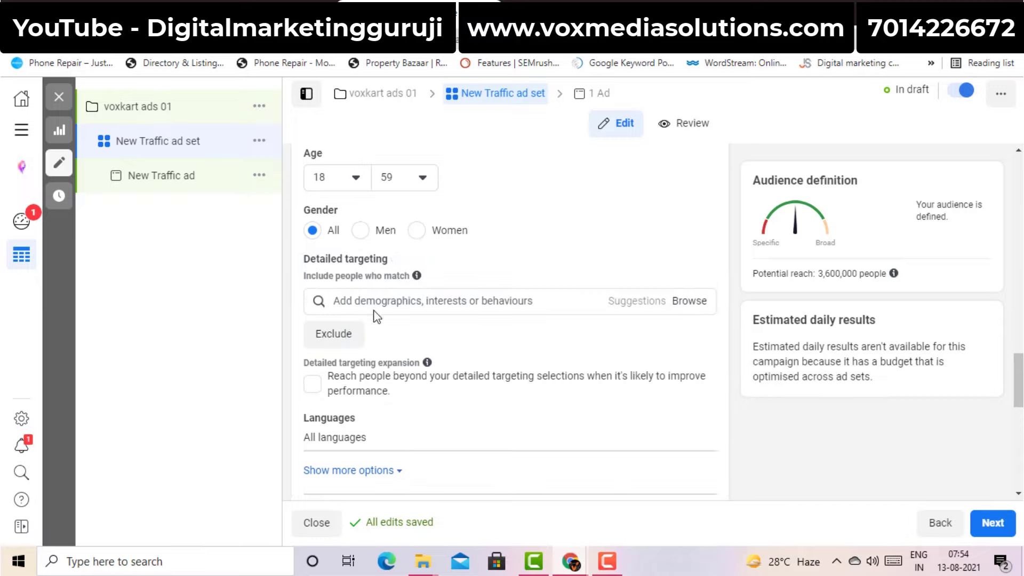
{"action": "left_click", "coordinate": [494, 304]}
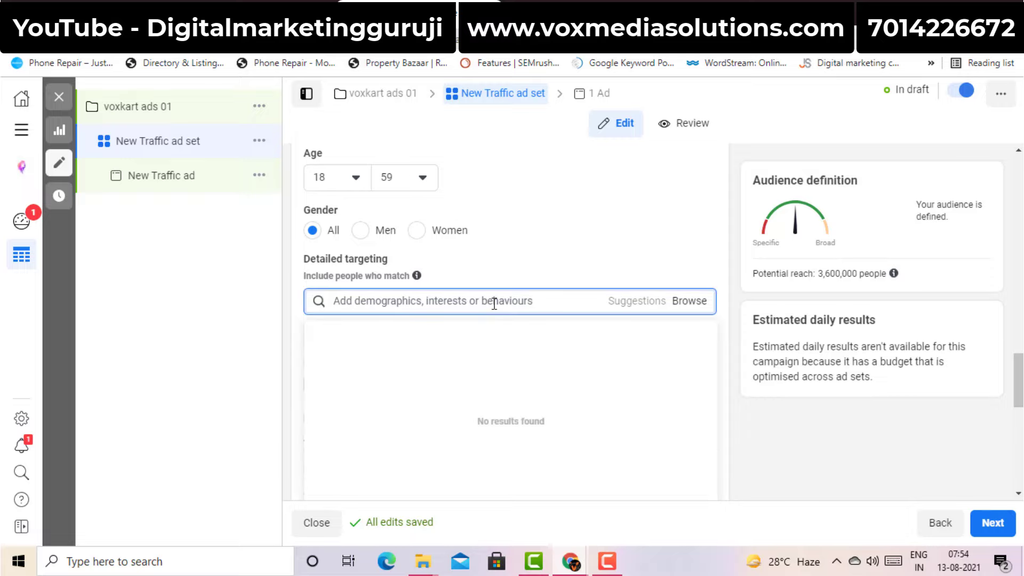
{"action": "type", "text": "shopping"}
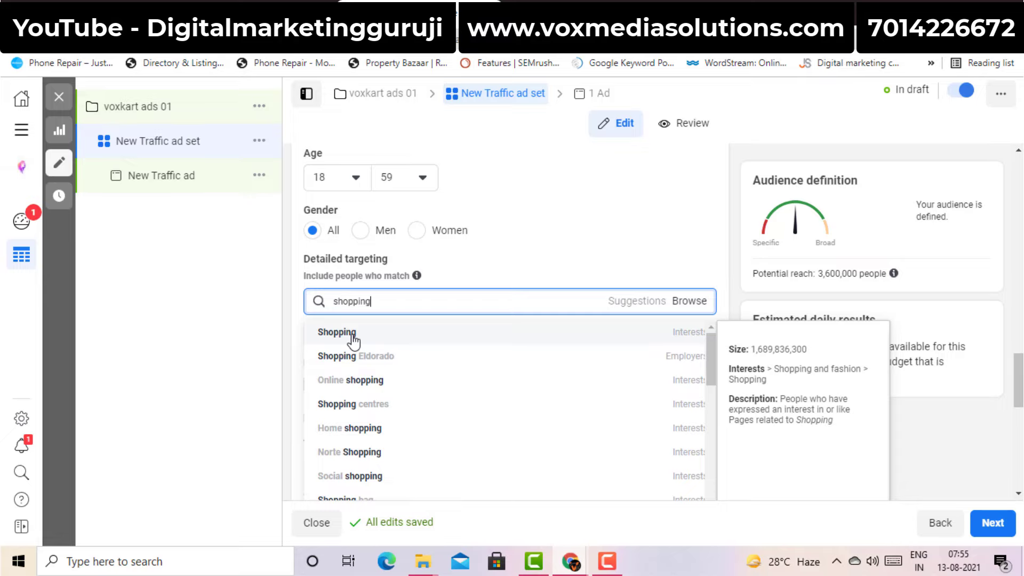
{"action": "left_click", "coordinate": [337, 332]}
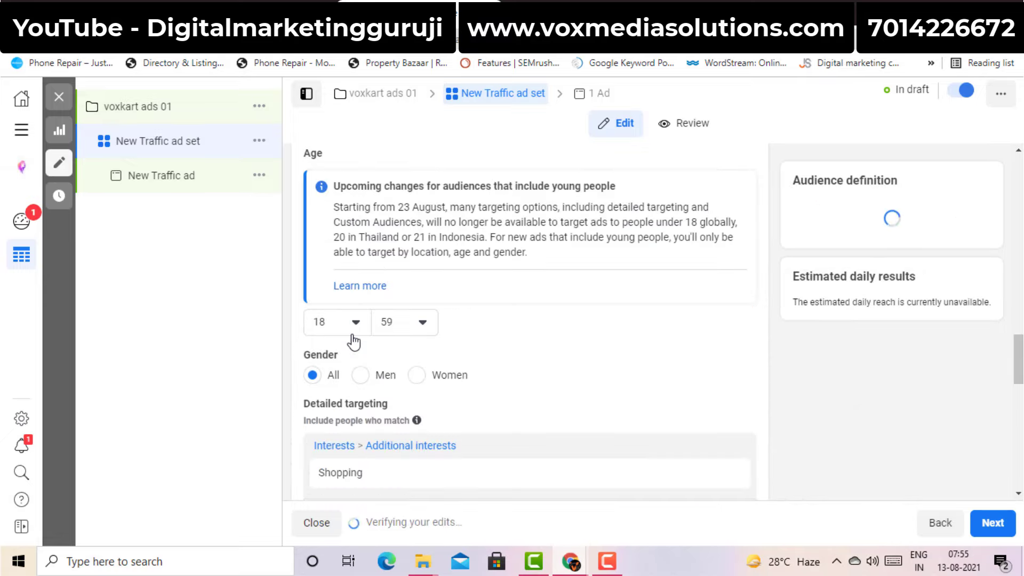
Check the potential reach and save the current targeting as a reusable audience.
{"action": "scroll", "coordinate": [1021, 346], "scroll_direction": "up", "scroll_amount": 3}
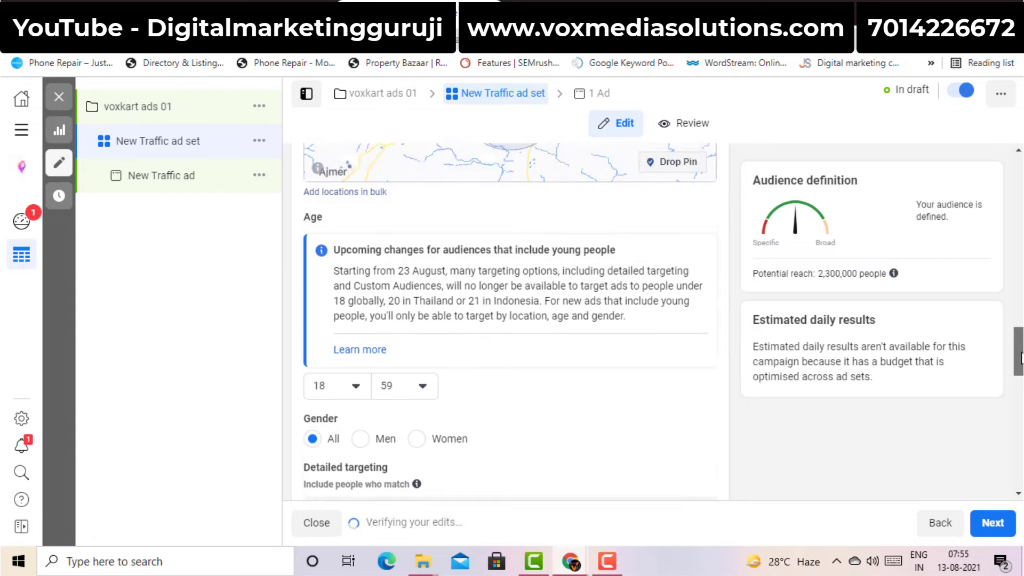
{"action": "scroll", "coordinate": [1021, 346], "scroll_direction": "up", "scroll_amount": 2}
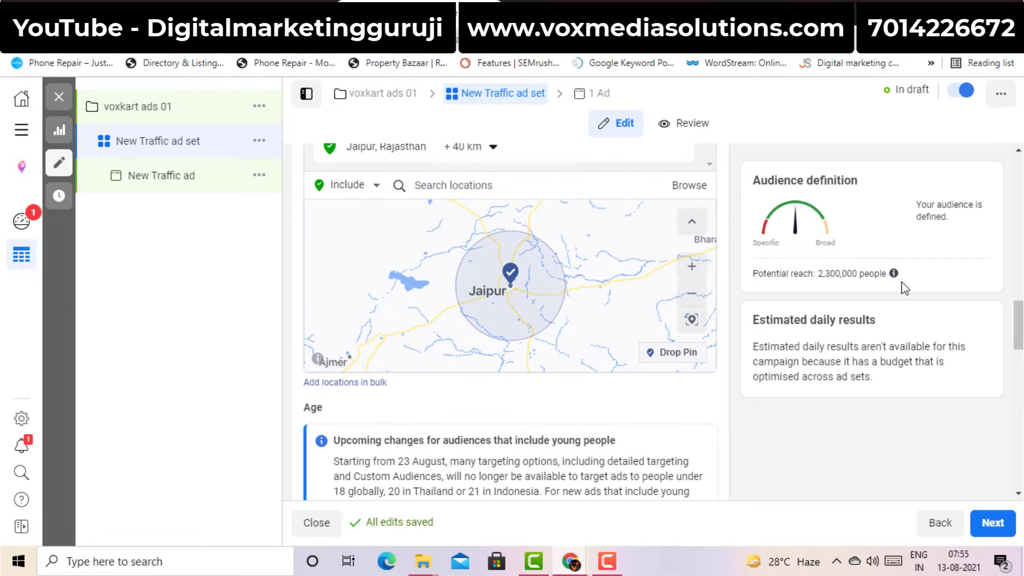
{"action": "mouse_move", "coordinate": [894, 273]}
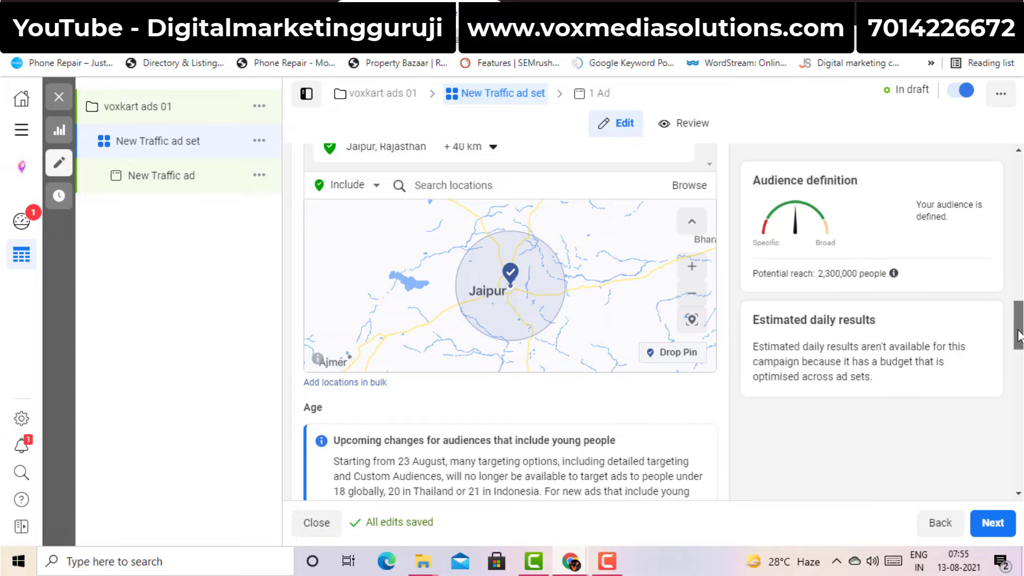
{"action": "left_click_drag", "start_coordinate": [1019, 335], "coordinate": [1018, 414]}
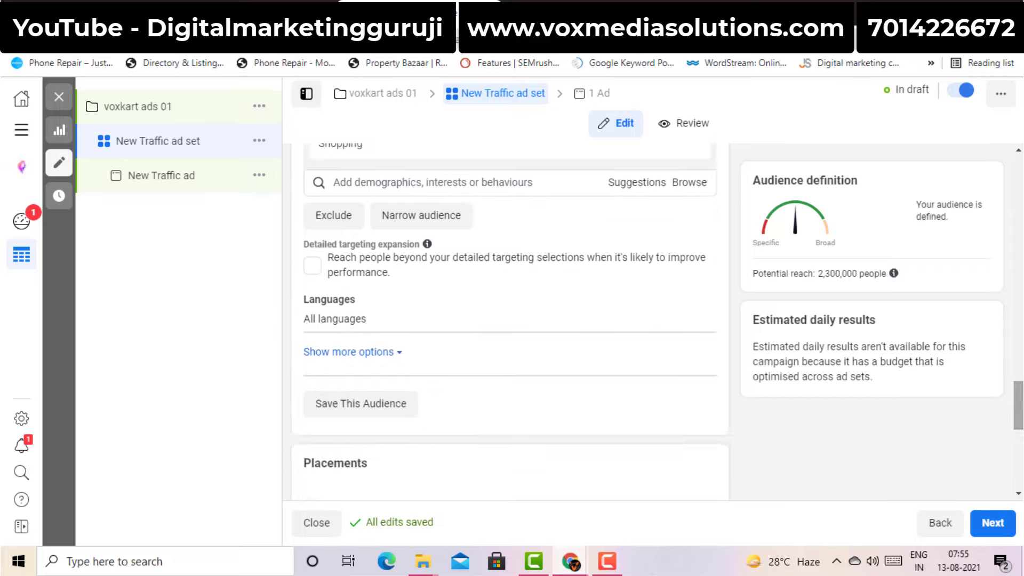
{"action": "left_click", "coordinate": [384, 409]}
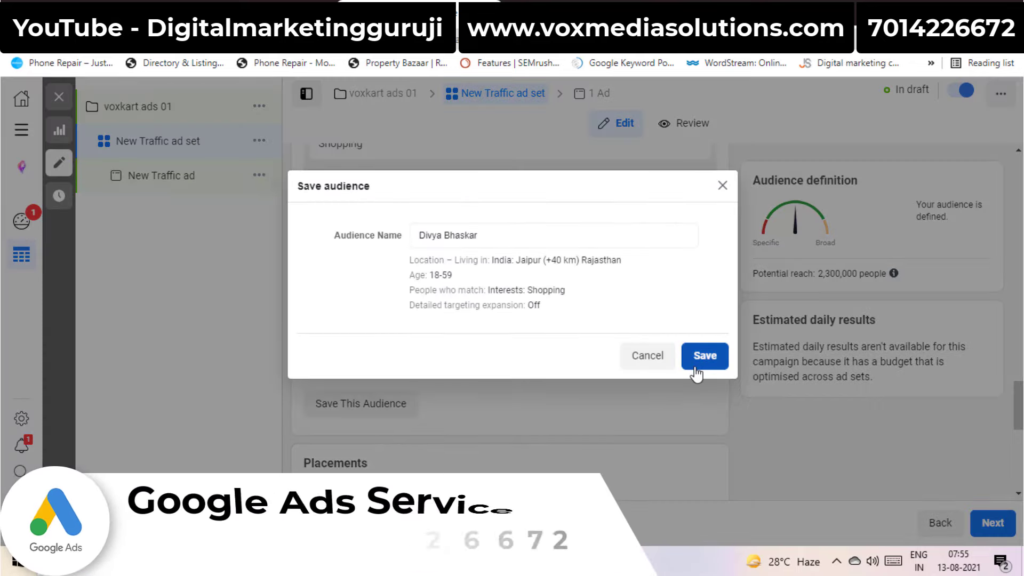
{"action": "left_click", "coordinate": [697, 373]}
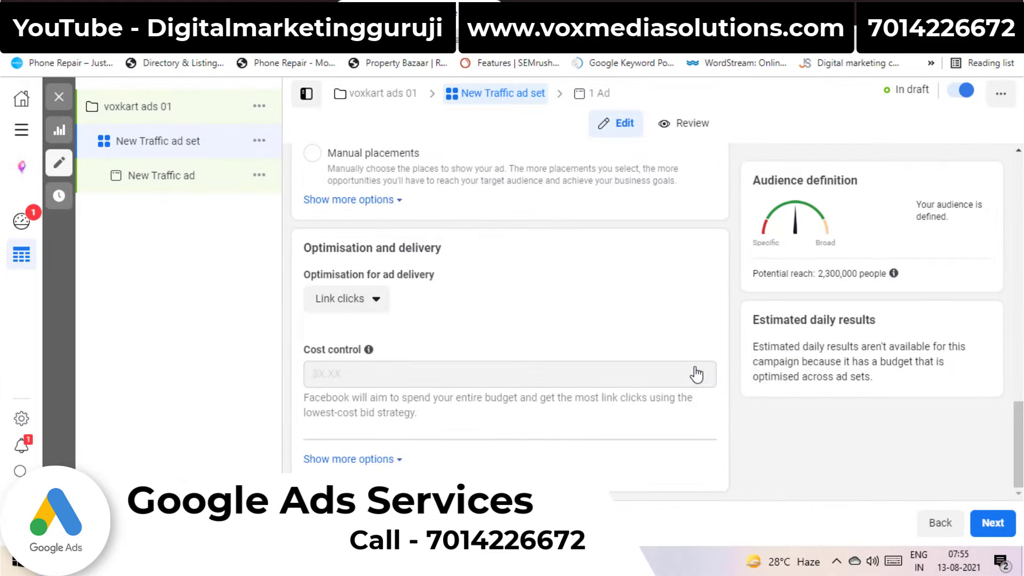
Switch the ad set to manual placements and dismiss the automatic placements recommendation.
{"action": "left_click_drag", "start_coordinate": [1019, 437], "coordinate": [1019, 373]}
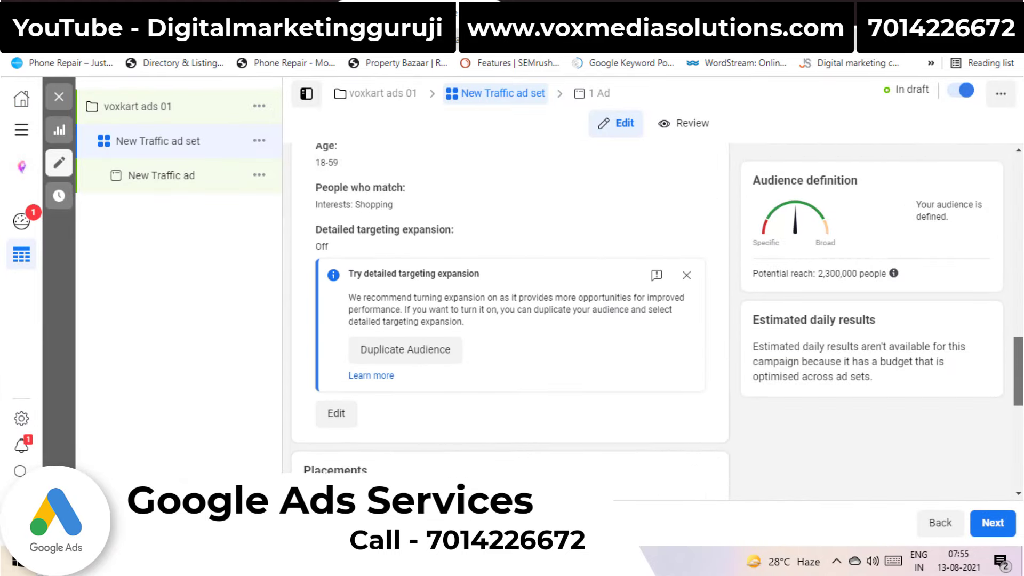
{"action": "scroll", "coordinate": [510, 320], "scroll_direction": "up", "scroll_amount": 3}
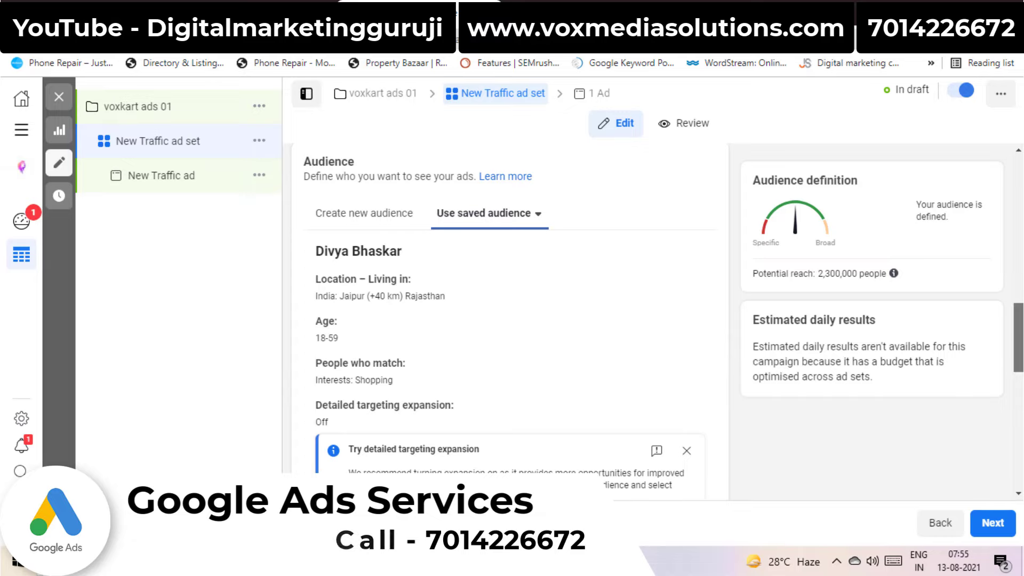
{"action": "scroll", "coordinate": [1018, 341], "scroll_direction": "down", "scroll_amount": 6}
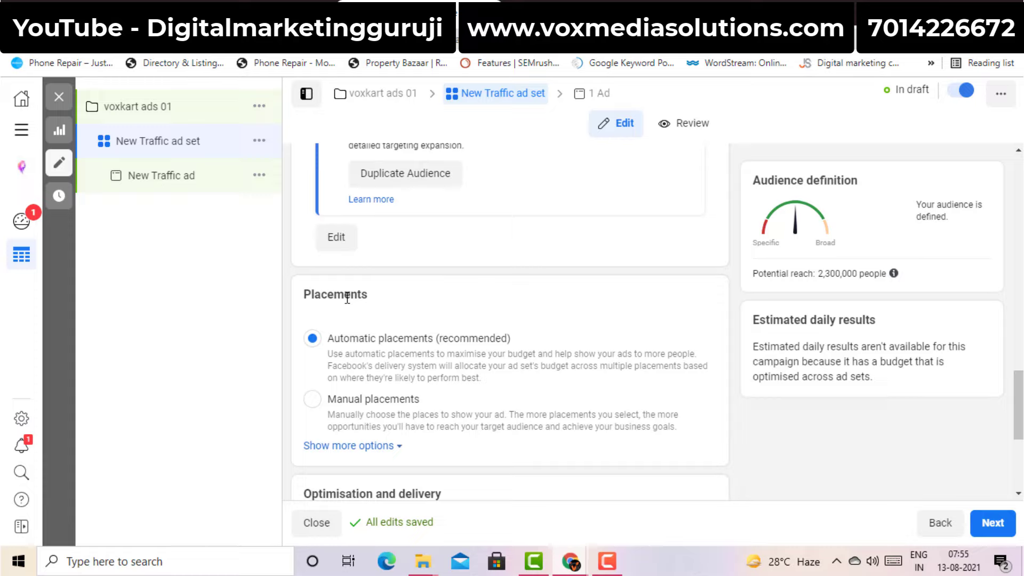
{"action": "left_click", "coordinate": [314, 401]}
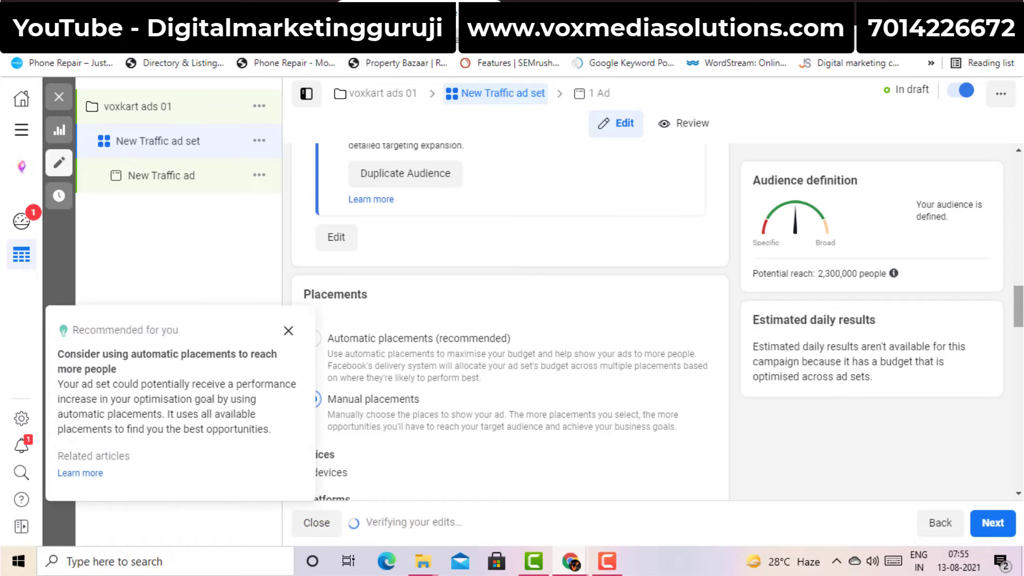
{"action": "scroll", "coordinate": [341, 384], "scroll_direction": "down", "scroll_amount": 6}
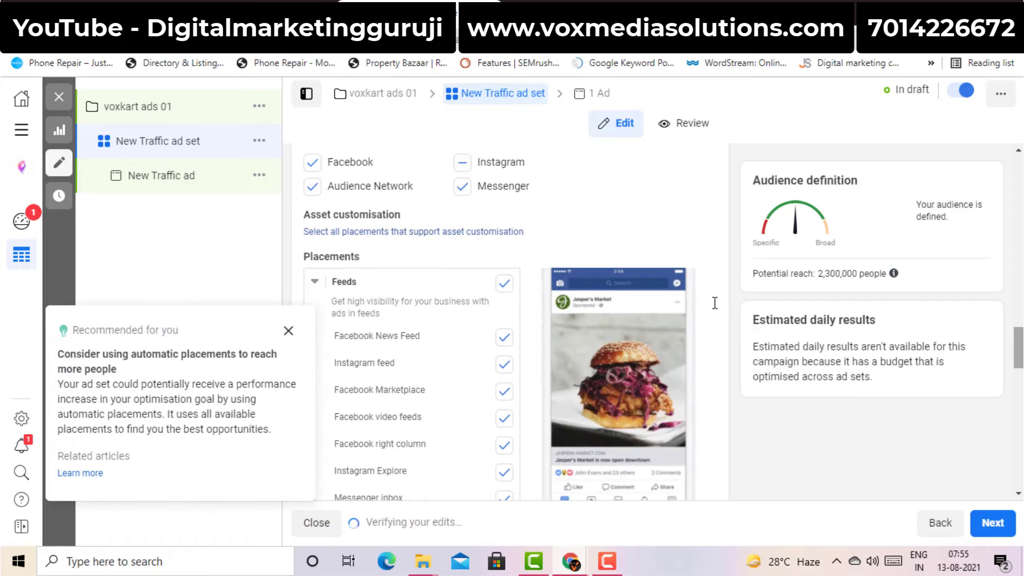
{"action": "left_click", "coordinate": [288, 331]}
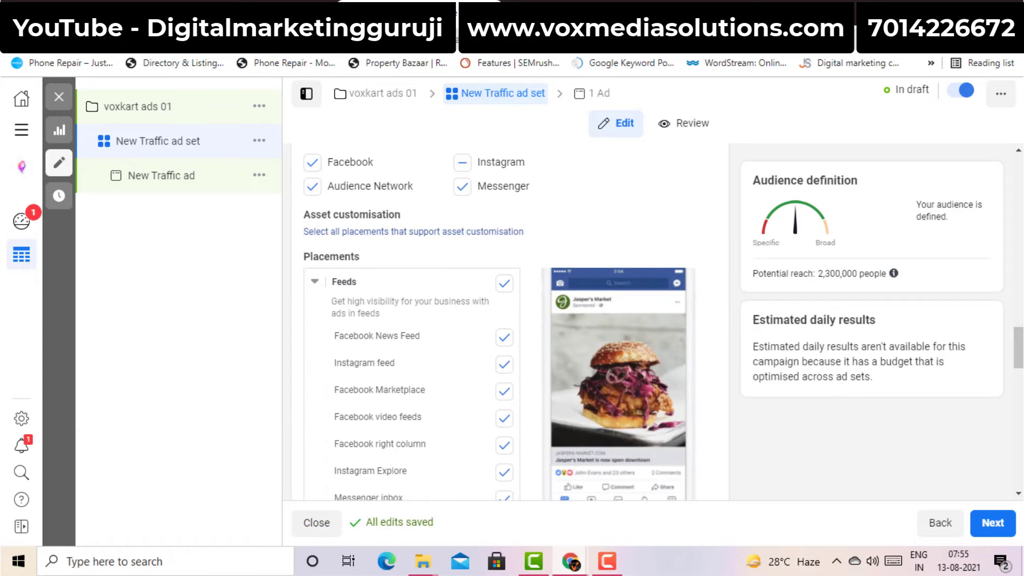
Exclude the Stories and Reels group and the In-stream group from the manual placements.
{"action": "scroll", "coordinate": [1021, 350], "scroll_direction": "down", "scroll_amount": 1}
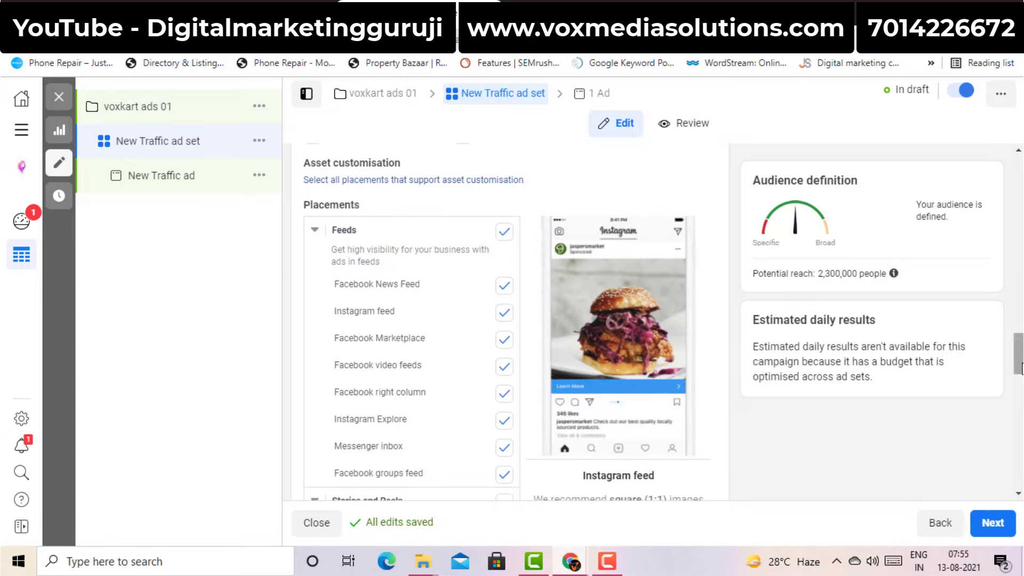
{"action": "scroll", "coordinate": [1019, 352], "scroll_direction": "down", "scroll_amount": 2}
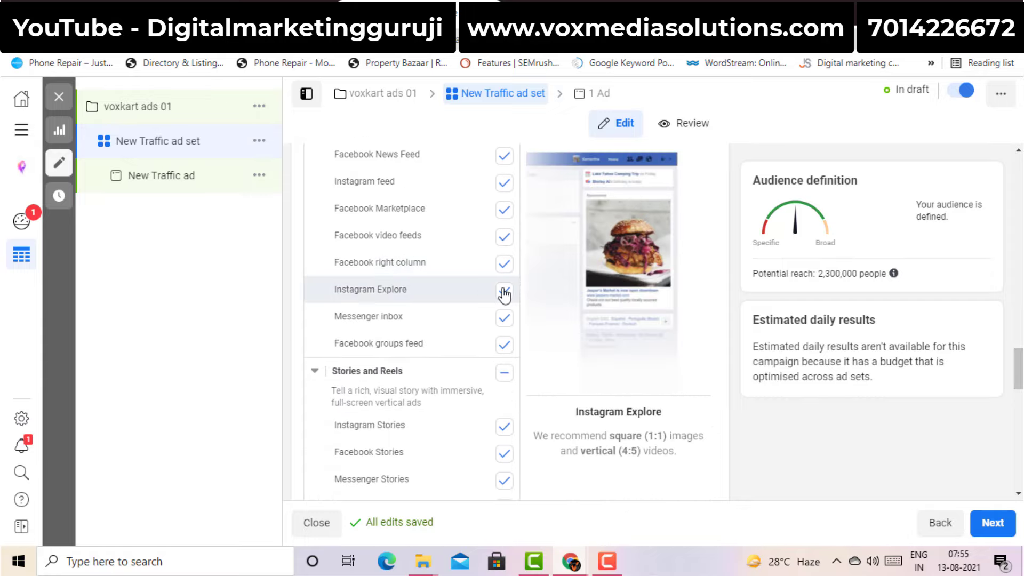
{"action": "left_click", "coordinate": [504, 373]}
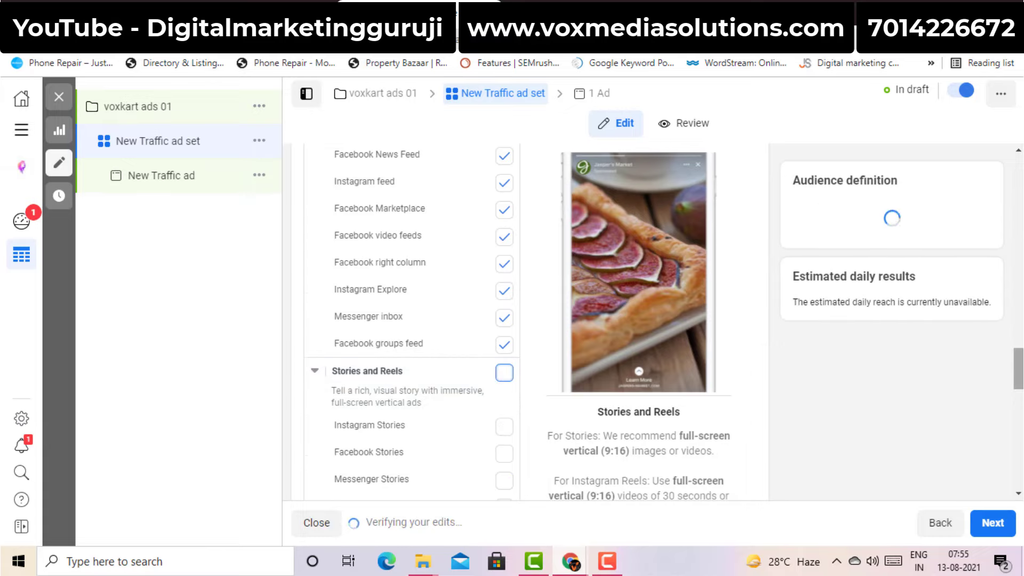
{"action": "scroll", "coordinate": [528, 267], "scroll_direction": "down", "scroll_amount": 5}
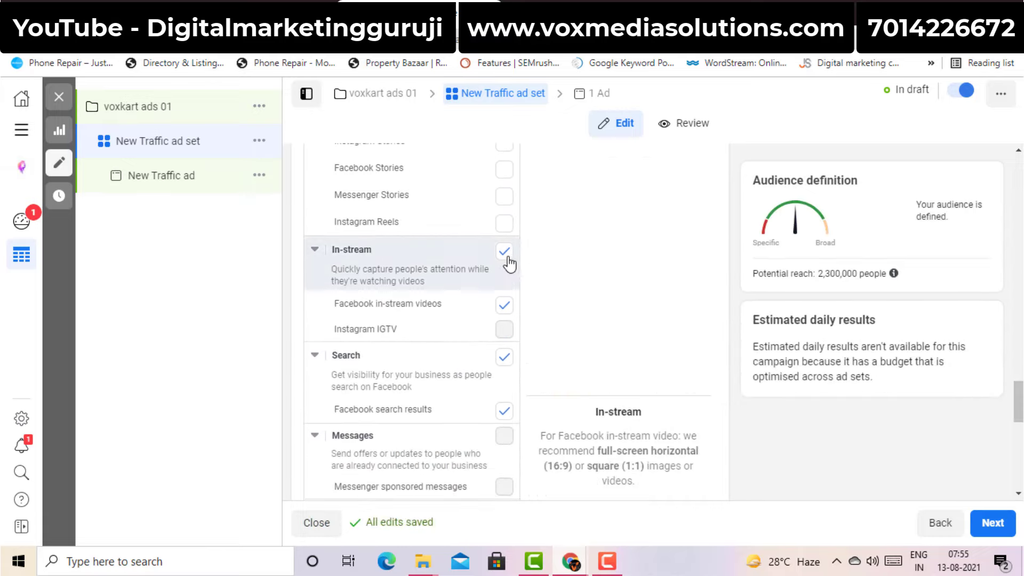
{"action": "left_click", "coordinate": [506, 256]}
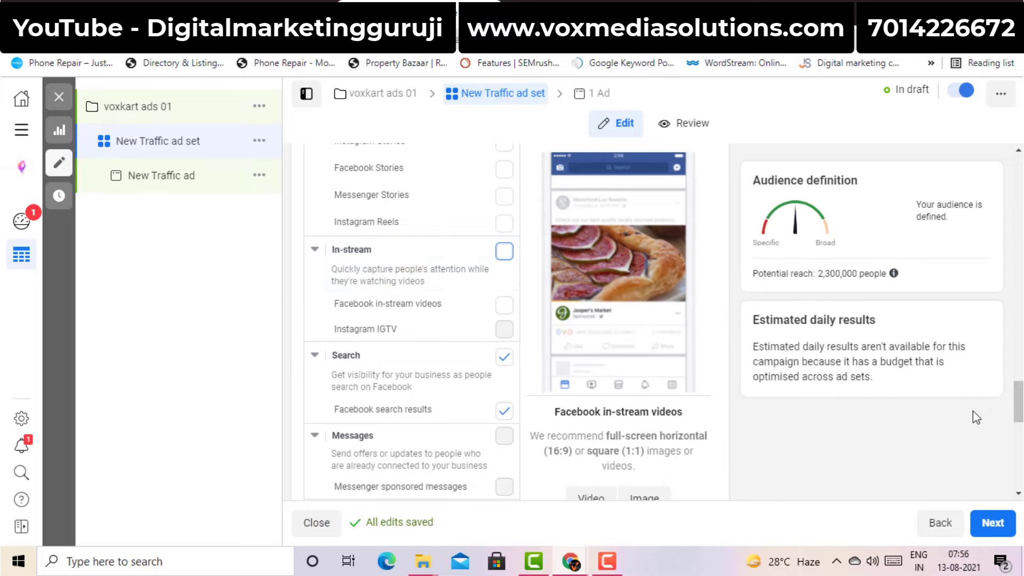
Check the ad set's optimisation and delivery settings and continue to the ad's setup.
{"action": "scroll", "coordinate": [1019, 410], "scroll_direction": "down", "scroll_amount": 3}
{"action": "scroll", "coordinate": [510, 320], "scroll_direction": "down", "scroll_amount": 5}
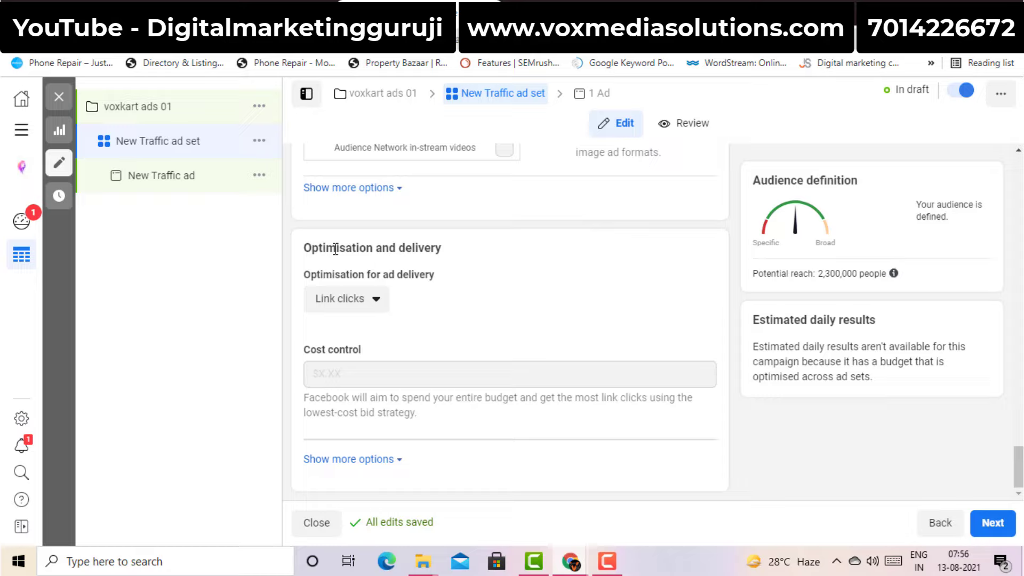
{"action": "left_click_drag", "start_coordinate": [336, 249], "coordinate": [457, 255]}
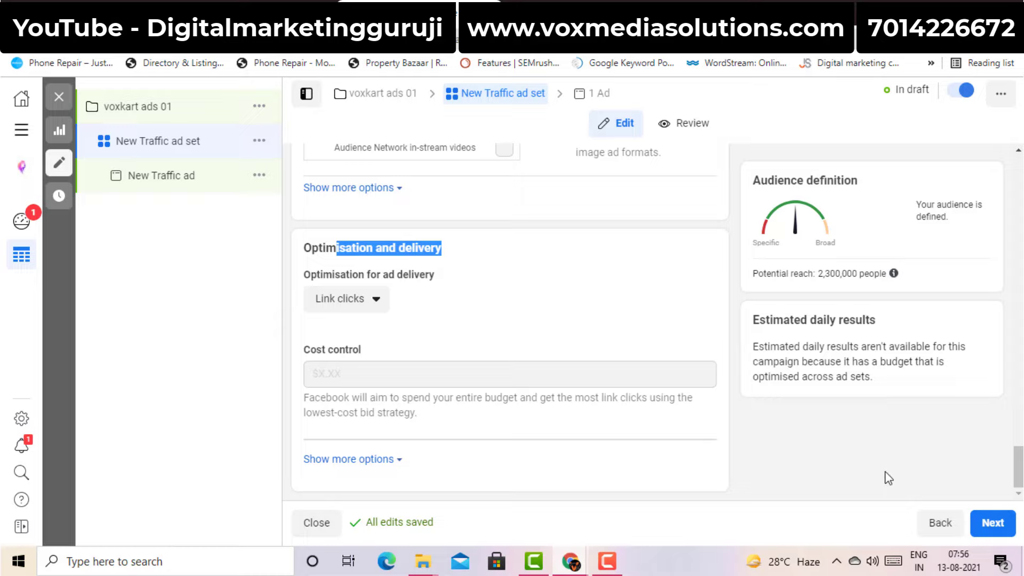
{"action": "left_click", "coordinate": [990, 525]}
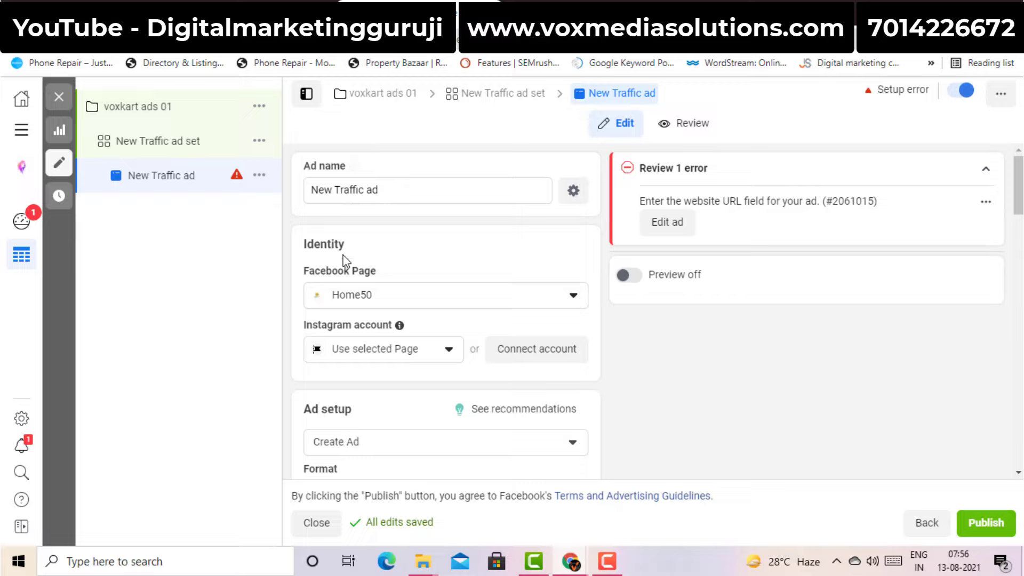
Set the ad's Facebook Page to Voxkart and check the Instagram account setting.
{"action": "left_click", "coordinate": [385, 296]}
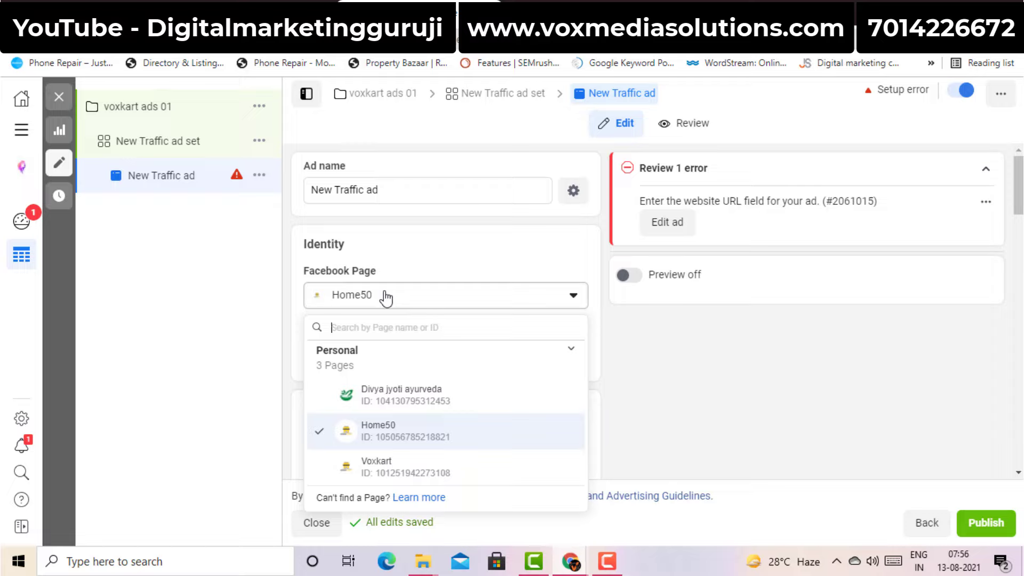
{"action": "left_click", "coordinate": [396, 474]}
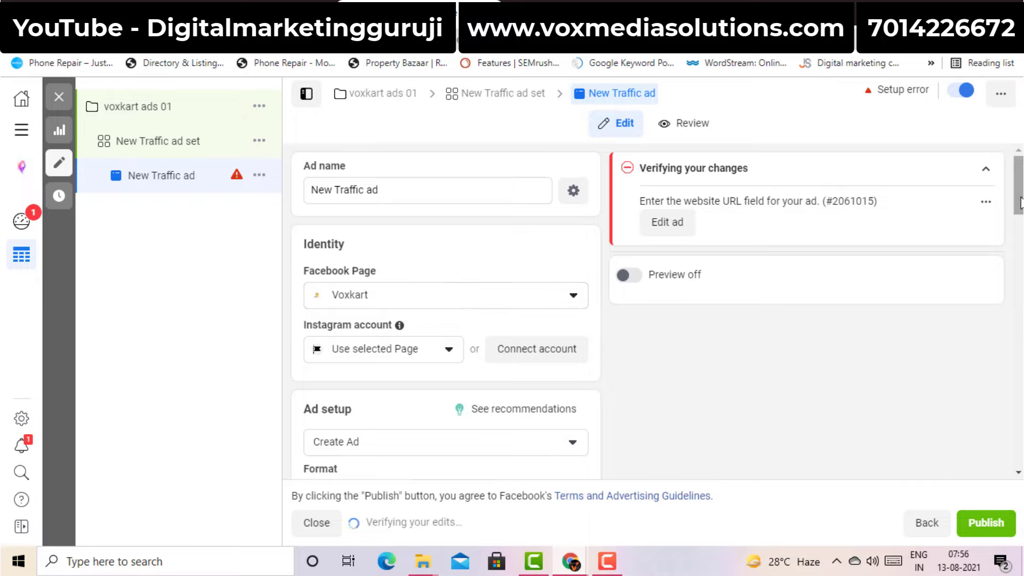
{"action": "scroll", "coordinate": [1020, 202], "scroll_direction": "down", "scroll_amount": 2}
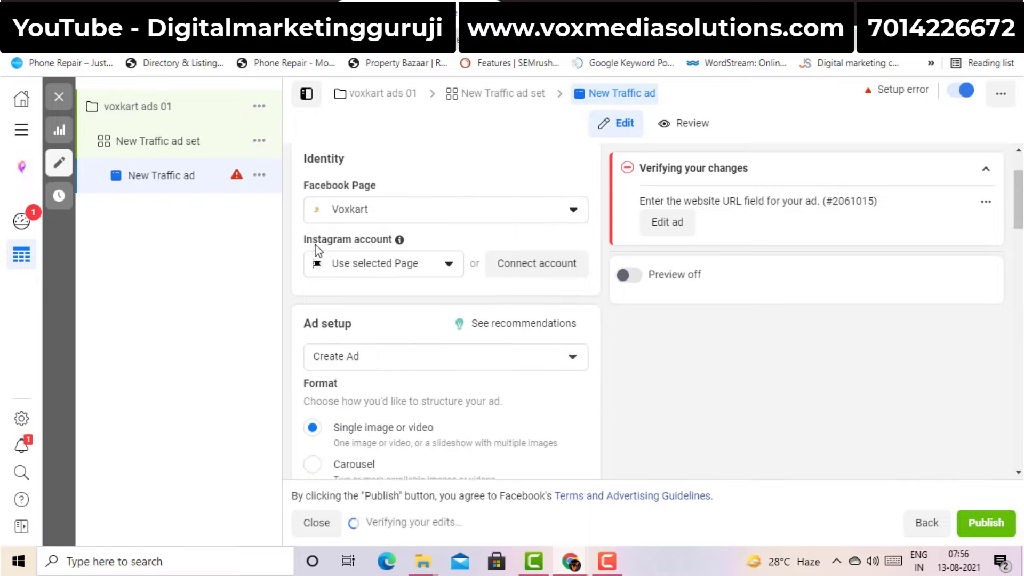
{"action": "left_click_drag", "start_coordinate": [308, 244], "coordinate": [398, 240]}
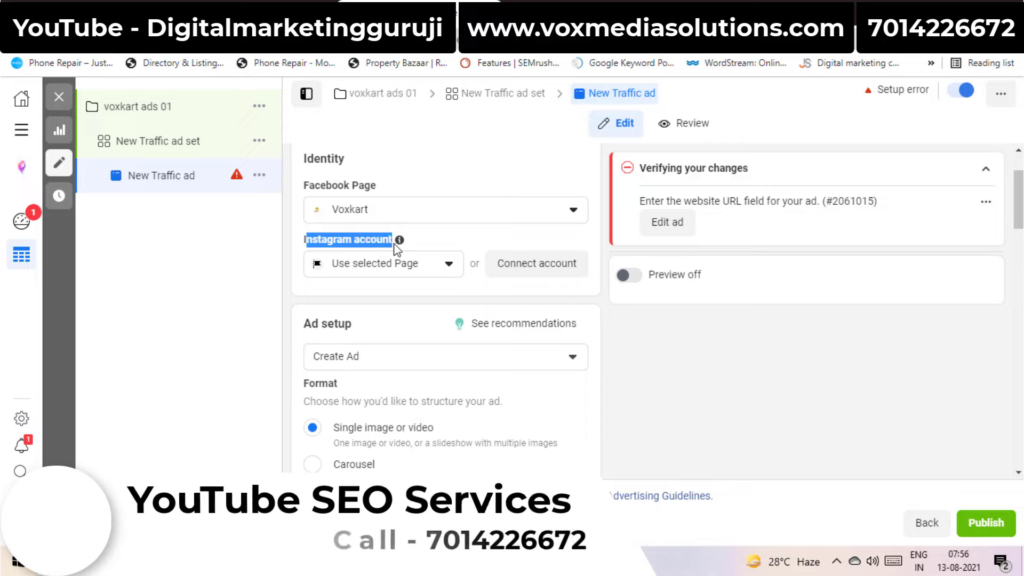
{"action": "left_click", "coordinate": [449, 267]}
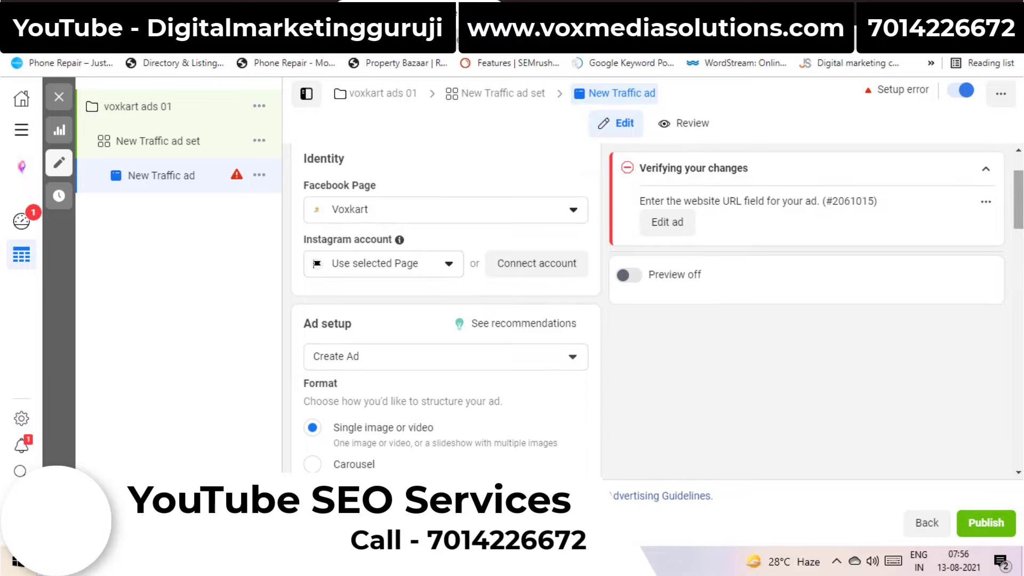
Look over the ad setup and format options and open the choices for adding media to the ad creative.
{"action": "scroll", "coordinate": [1020, 202], "scroll_direction": "down", "scroll_amount": 3}
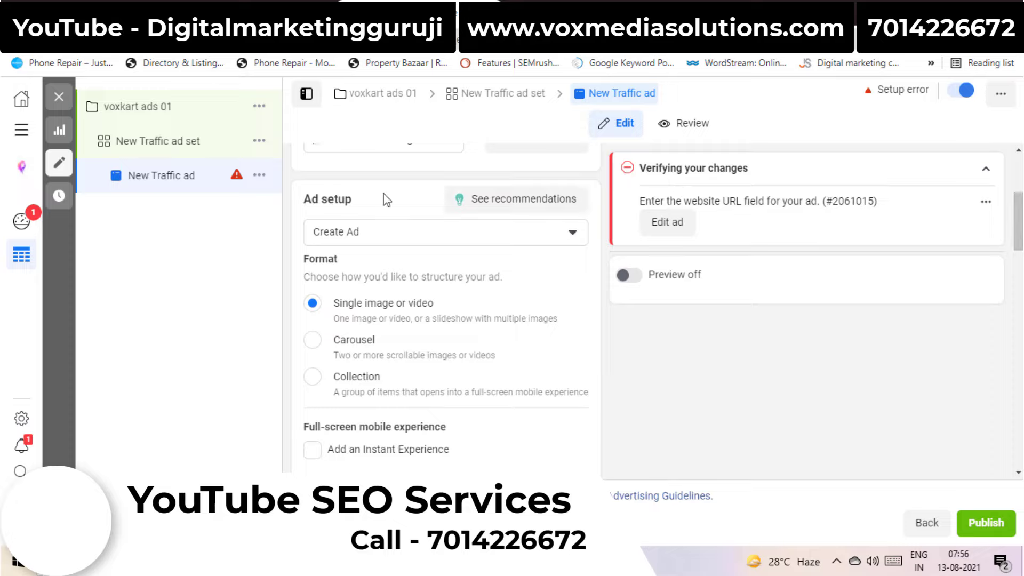
{"action": "double_click", "coordinate": [323, 200]}
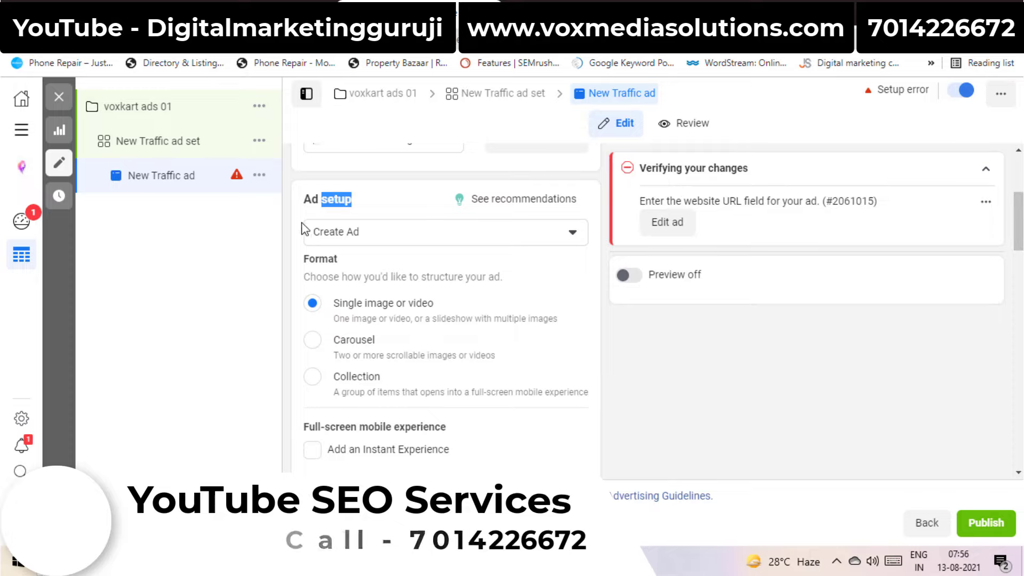
{"action": "left_click", "coordinate": [322, 261]}
{"action": "double_click", "coordinate": [322, 260]}
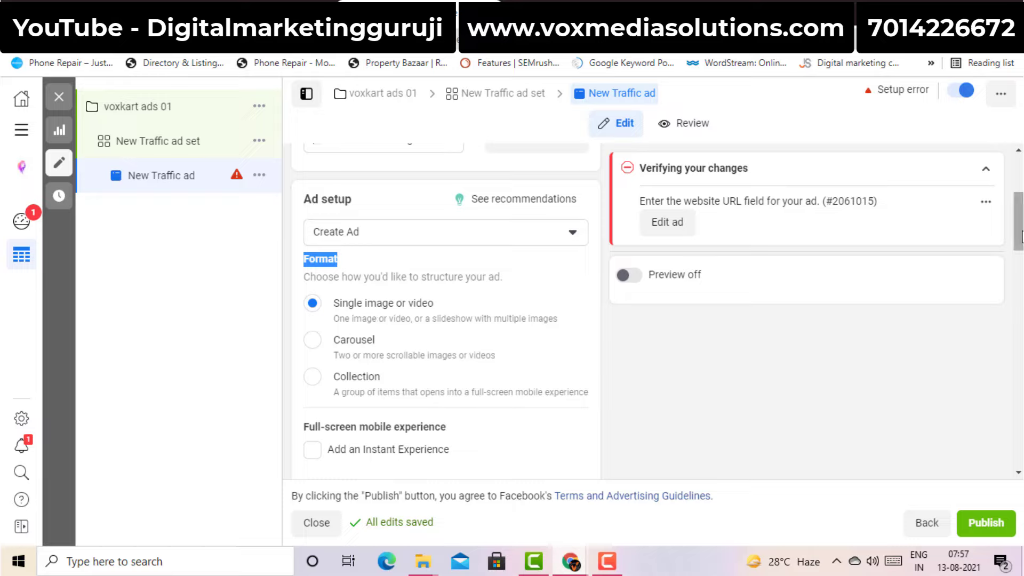
{"action": "scroll", "coordinate": [376, 310], "scroll_direction": "down", "scroll_amount": 3}
{"action": "scroll", "coordinate": [419, 226], "scroll_direction": "down", "scroll_amount": 4}
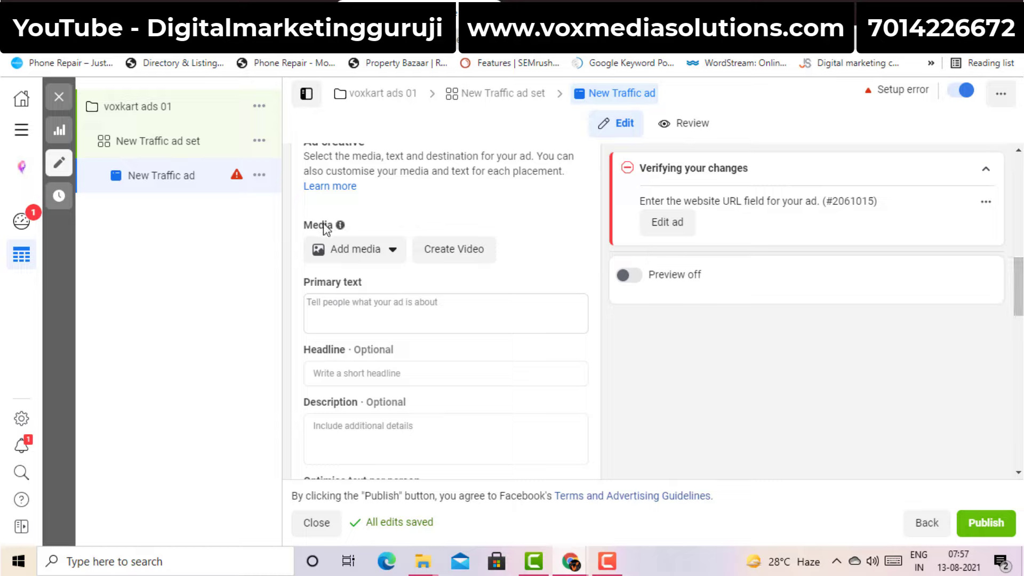
{"action": "left_click", "coordinate": [353, 255]}
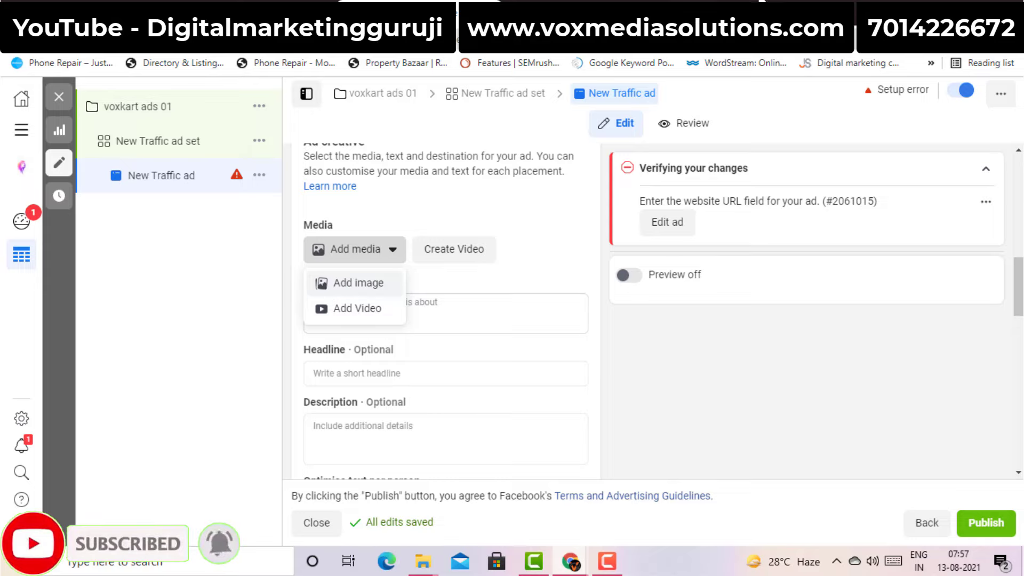
Switch to the Voxkart store site and save the blue mosquito net's image from its product page.
{"action": "left_click", "coordinate": [771, 1]}
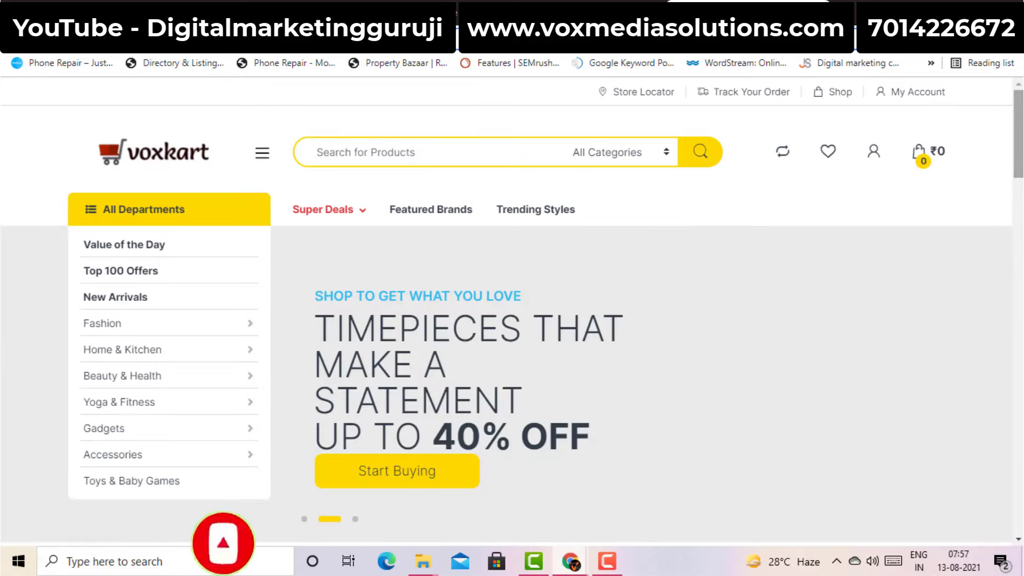
{"action": "scroll", "coordinate": [512, 312], "scroll_direction": "down", "scroll_amount": 15}
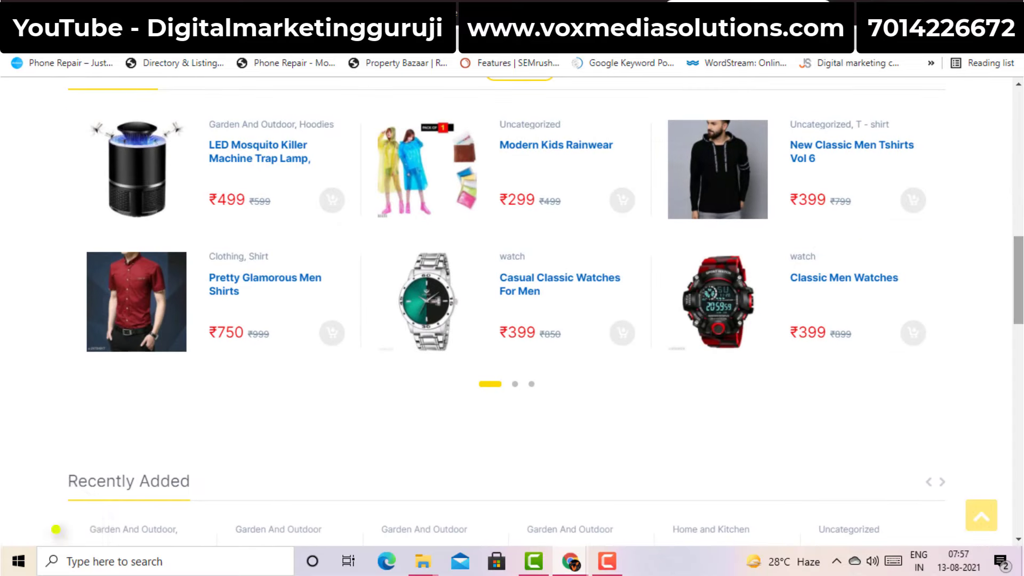
{"action": "scroll", "coordinate": [512, 312], "scroll_direction": "down", "scroll_amount": 5}
{"action": "scroll", "coordinate": [512, 320], "scroll_direction": "down", "scroll_amount": 4}
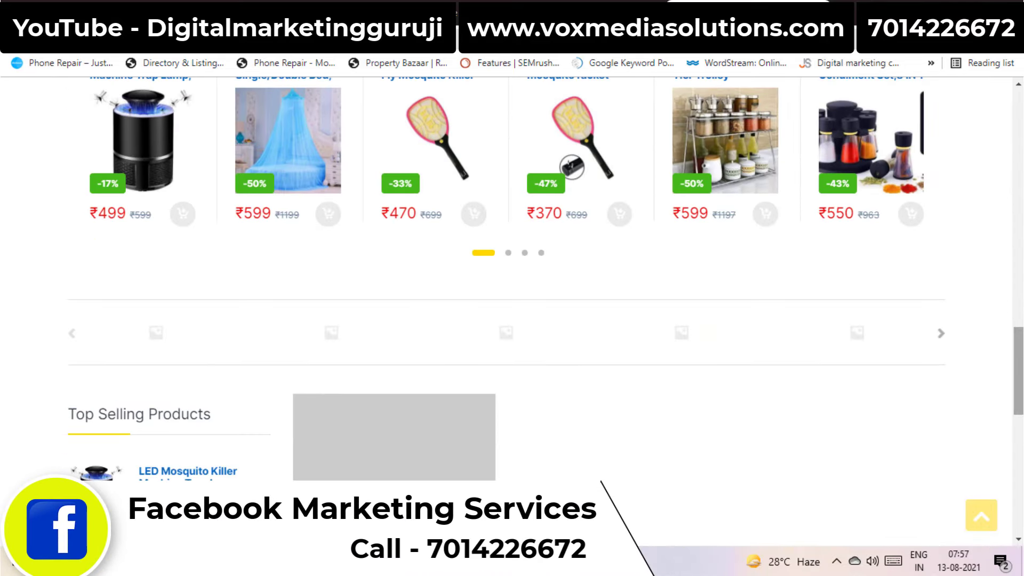
{"action": "left_click", "coordinate": [279, 133]}
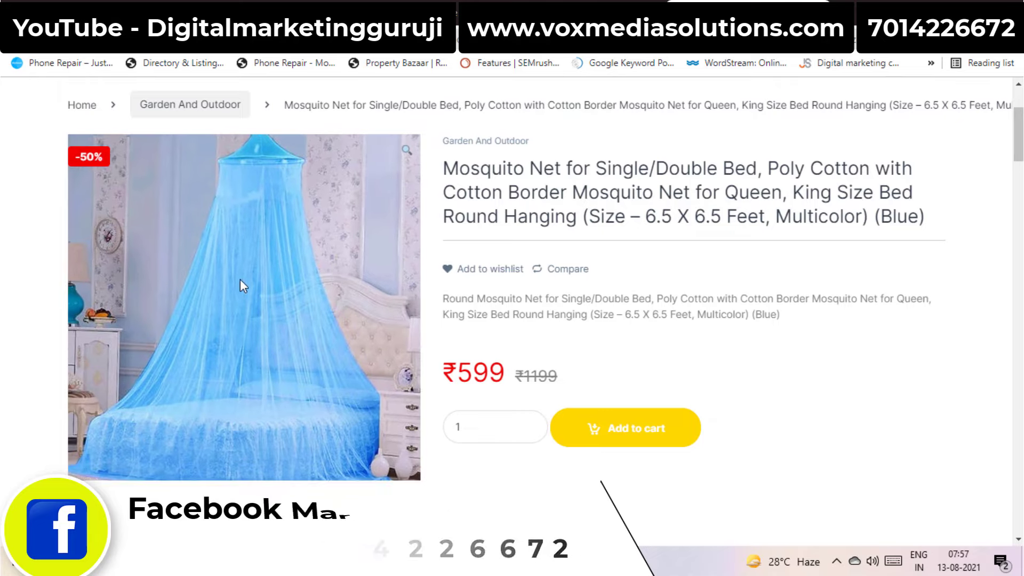
{"action": "right_click", "coordinate": [245, 278]}
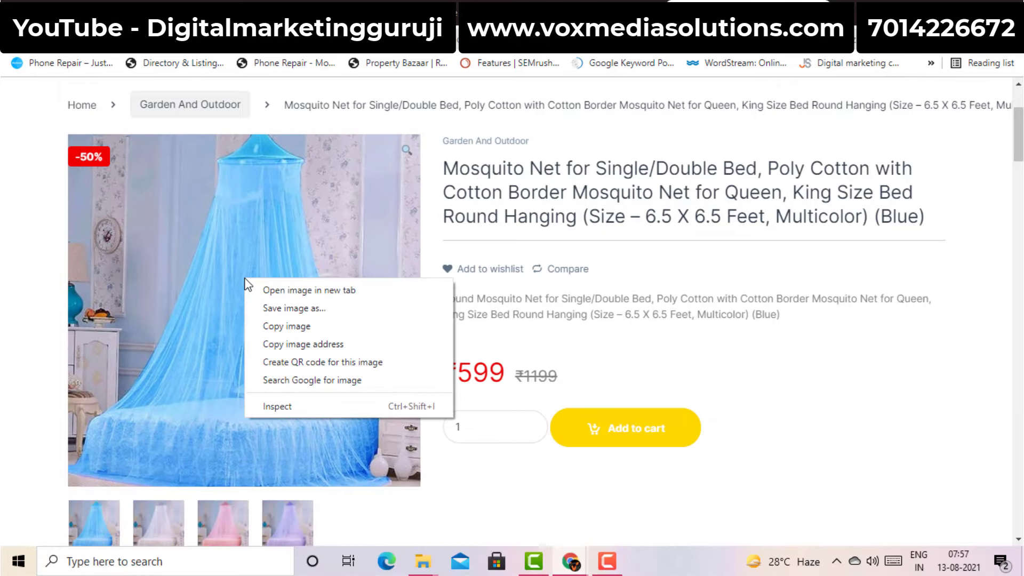
{"action": "left_click", "coordinate": [283, 312]}
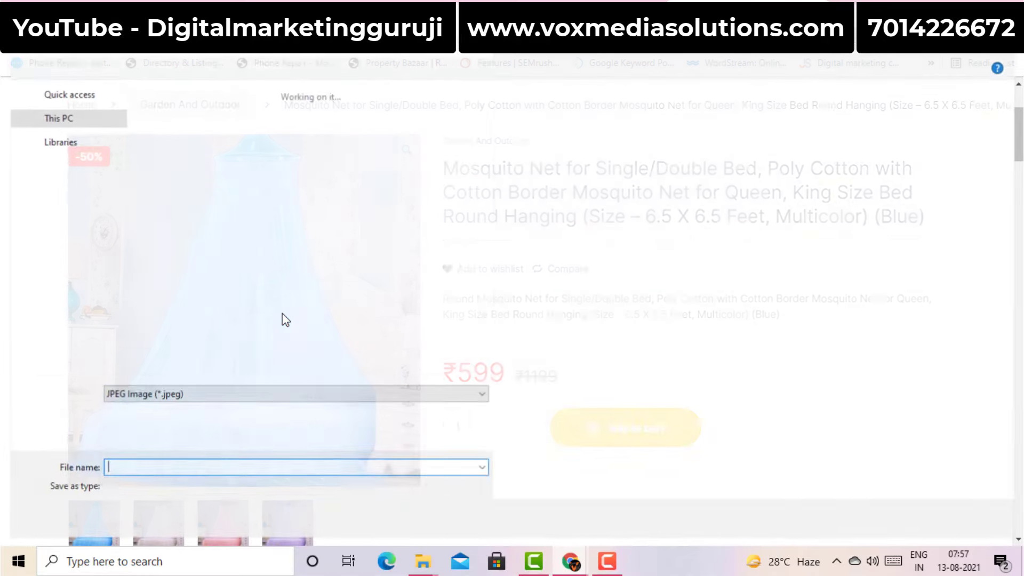
{"action": "key", "text": "Return"}
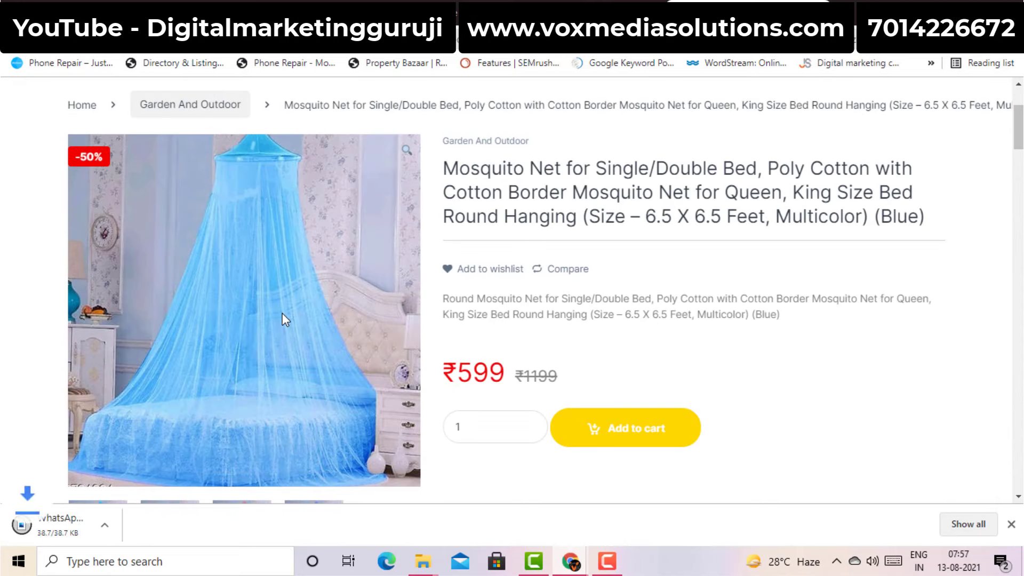
Return to Ads Manager and upload the downloaded mosquito net JPEG as an image for the ad.
{"action": "left_click", "coordinate": [421, 1]}
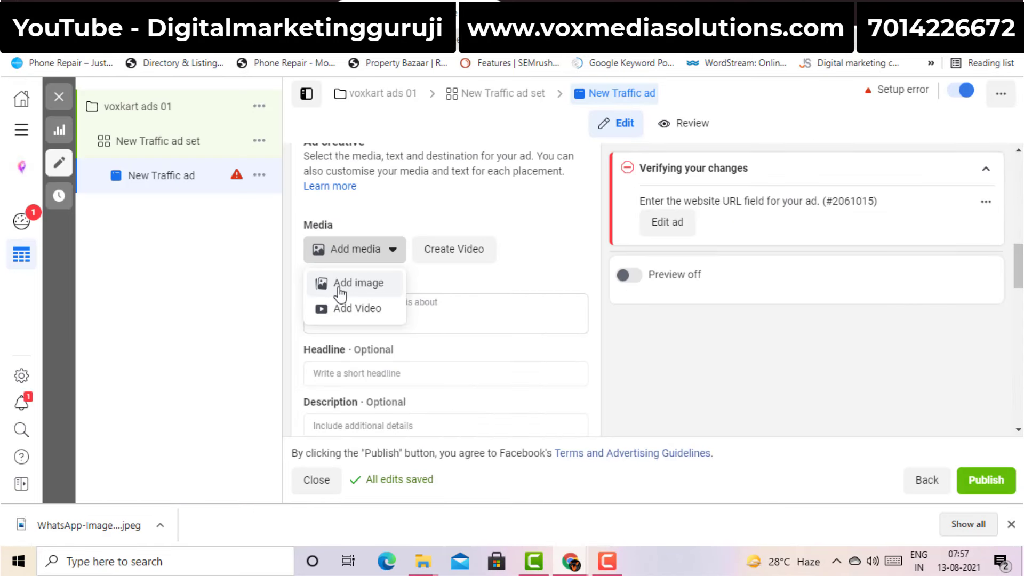
{"action": "left_click", "coordinate": [358, 284]}
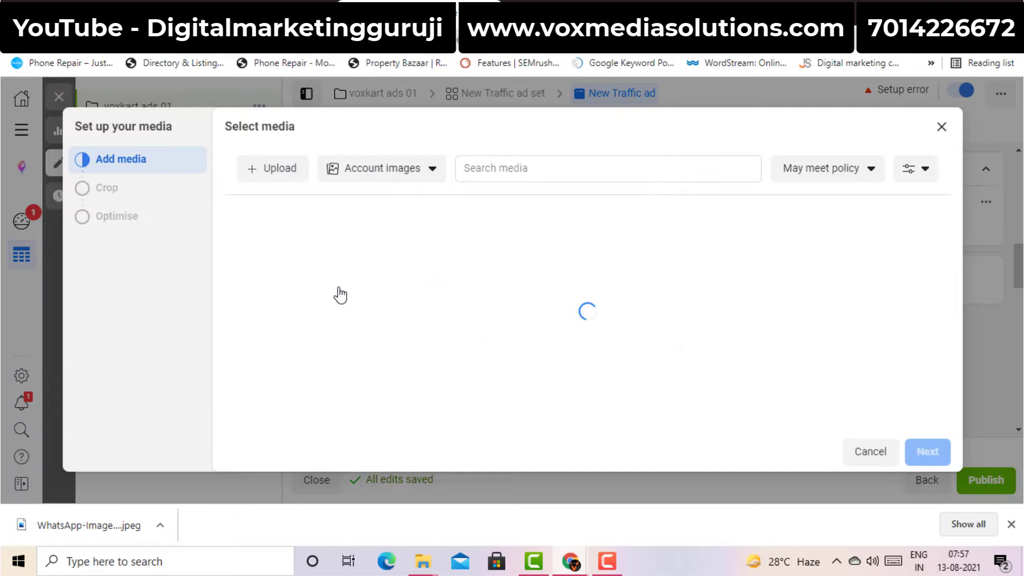
{"action": "left_click", "coordinate": [276, 173]}
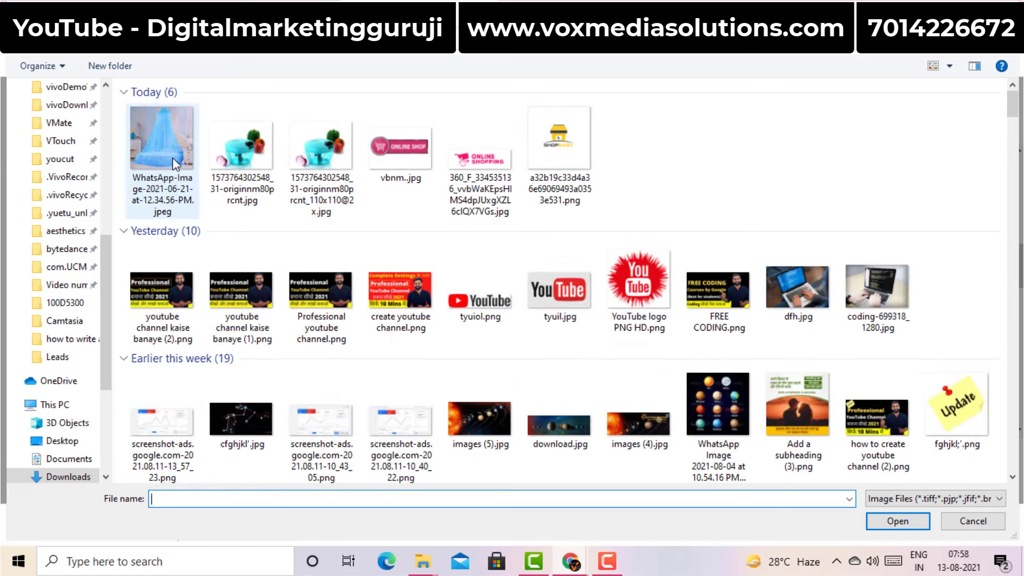
{"action": "left_click", "coordinate": [165, 155]}
{"action": "double_click", "coordinate": [165, 154]}
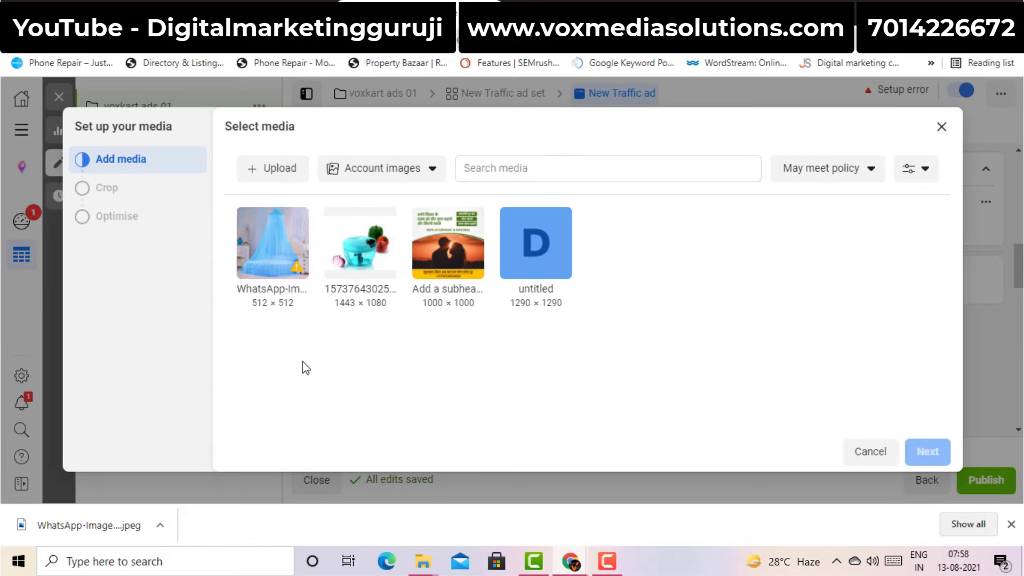
Use the uploaded mosquito net image as the ad's media, accepting the recommended placement crops and media enhancements.
{"action": "left_click", "coordinate": [286, 272]}
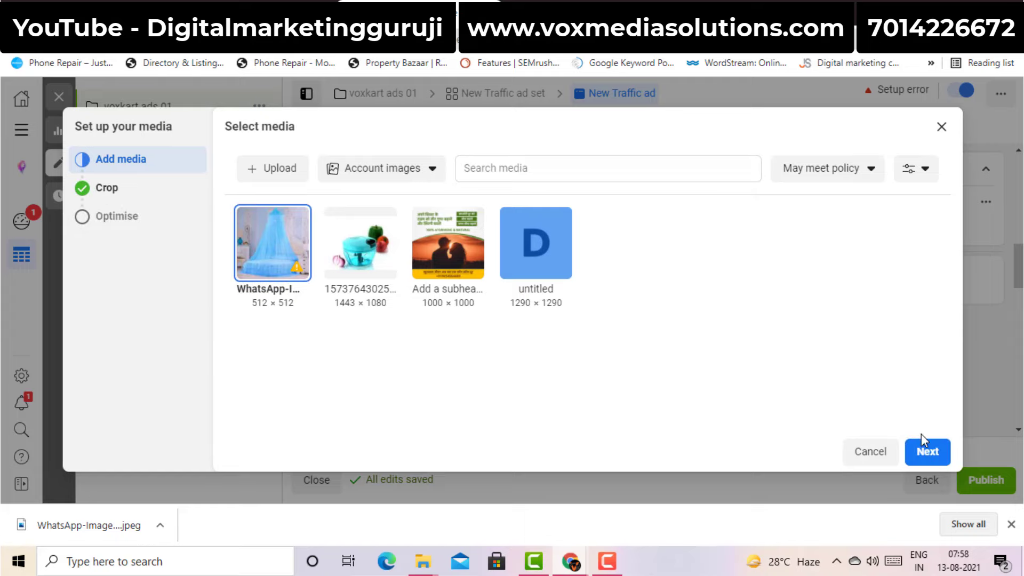
{"action": "left_click", "coordinate": [930, 451]}
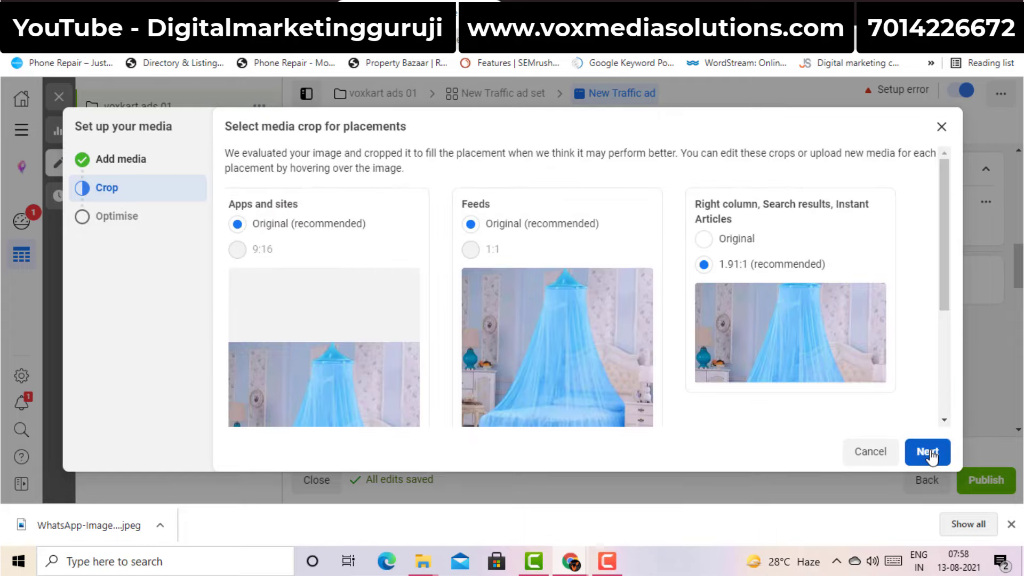
{"action": "left_click", "coordinate": [929, 453]}
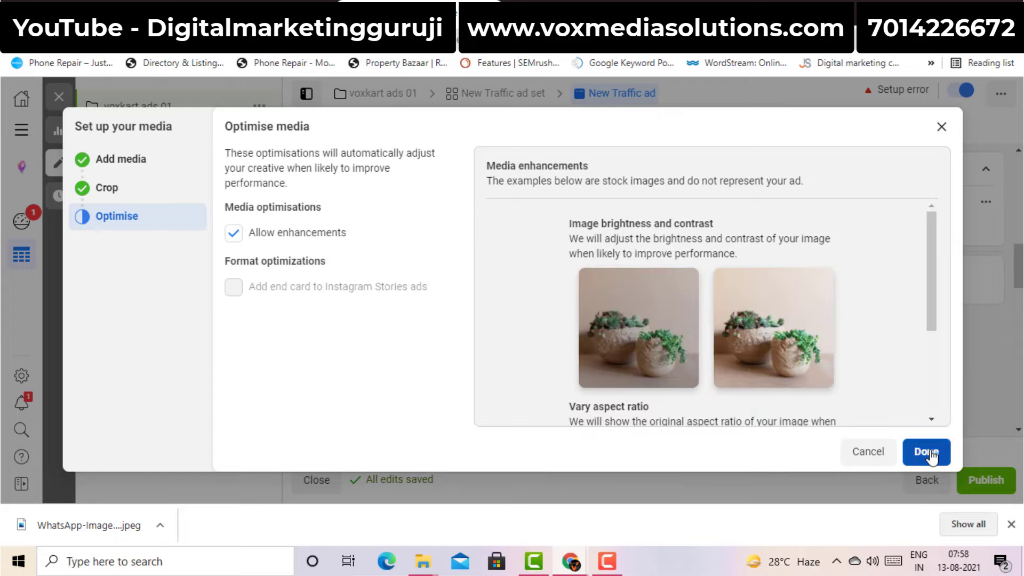
{"action": "left_click", "coordinate": [930, 454]}
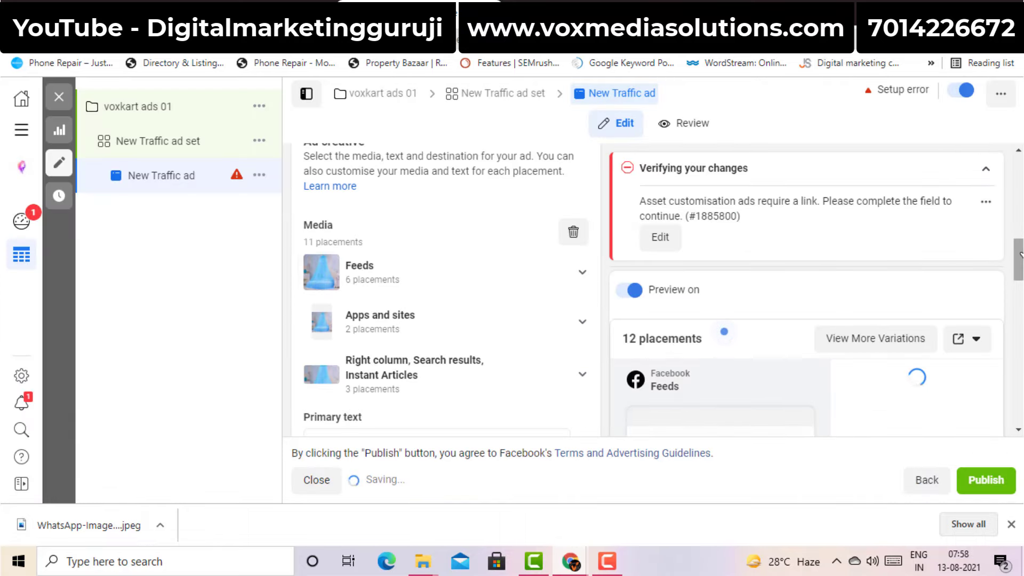
Copy the blue mosquito net product page's voxkart.com address and enter it as the ad's website URL.
{"action": "left_click_drag", "start_coordinate": [1019, 255], "coordinate": [1019, 372]}
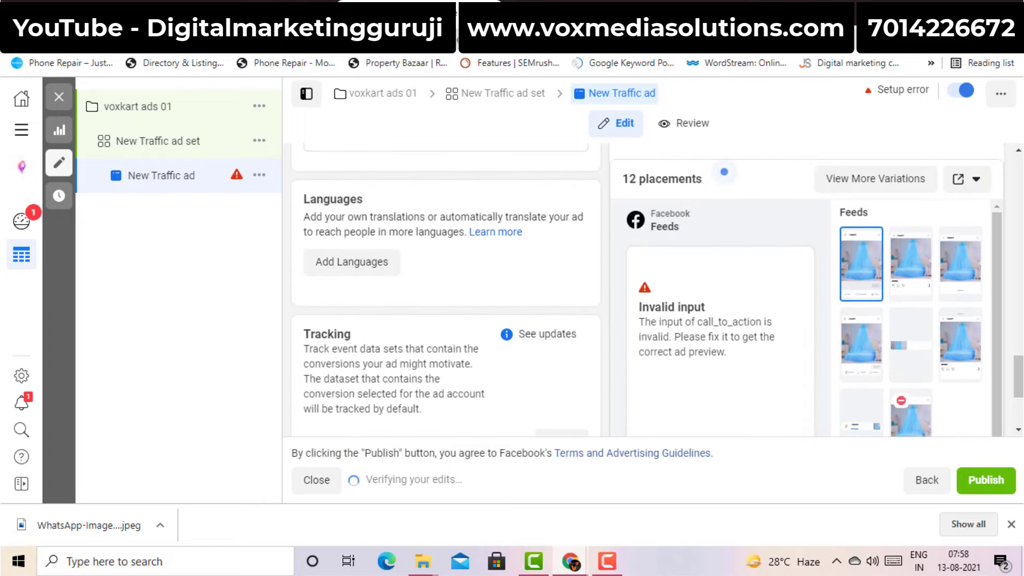
{"action": "scroll", "coordinate": [700, 336], "scroll_direction": "up", "scroll_amount": 1}
{"action": "left_click_drag", "start_coordinate": [1020, 372], "coordinate": [1020, 301]}
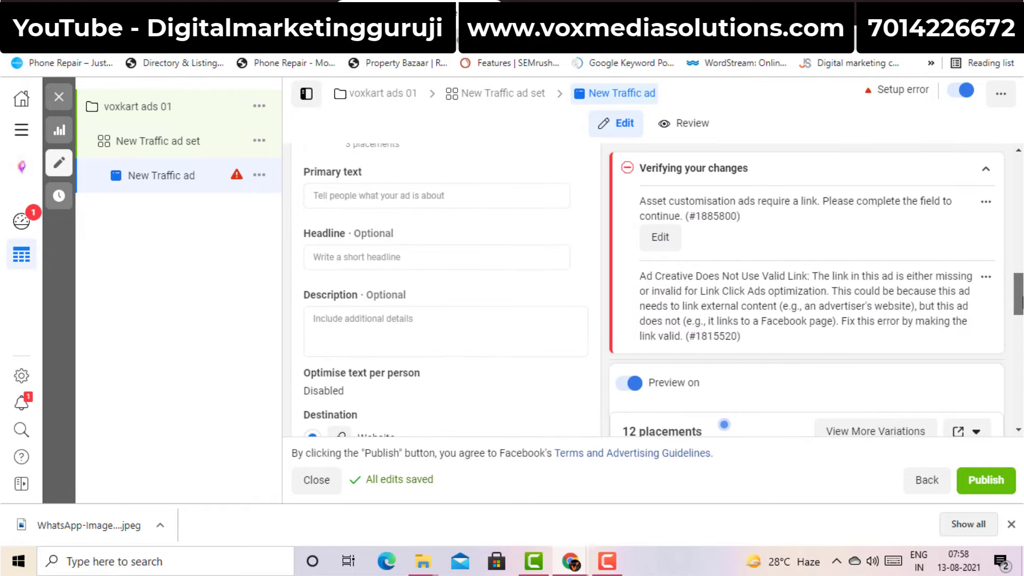
{"action": "key", "text": "ctrl+Tab"}
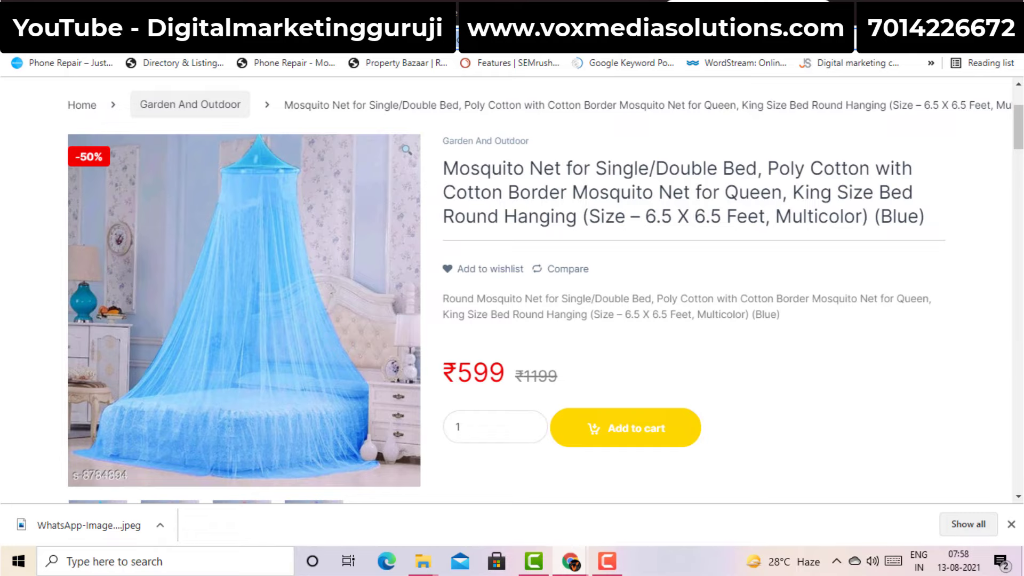
{"action": "key", "text": "ctrl+shift+Tab"}
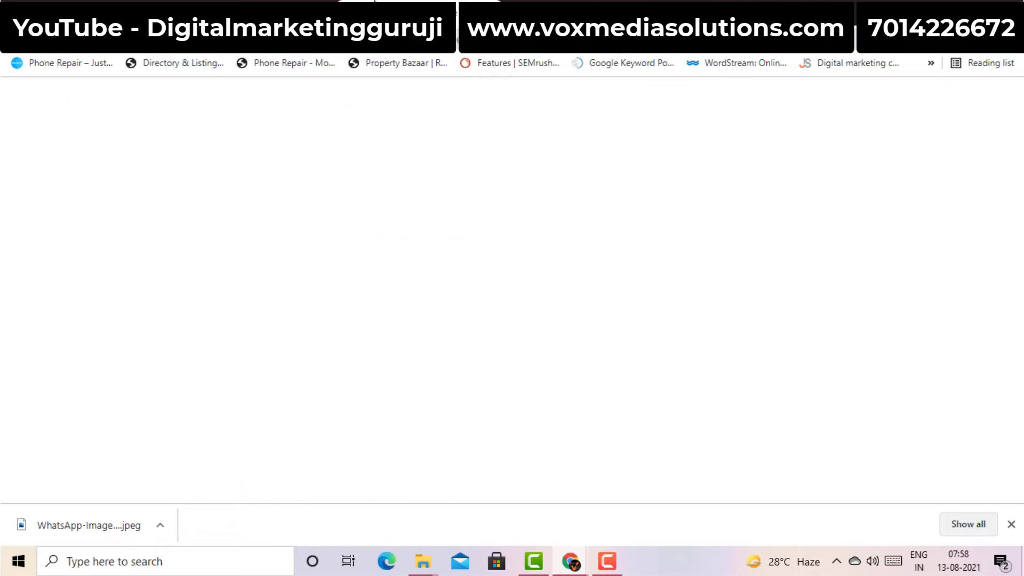
{"action": "left_click_drag", "start_coordinate": [1020, 300], "coordinate": [1020, 344]}
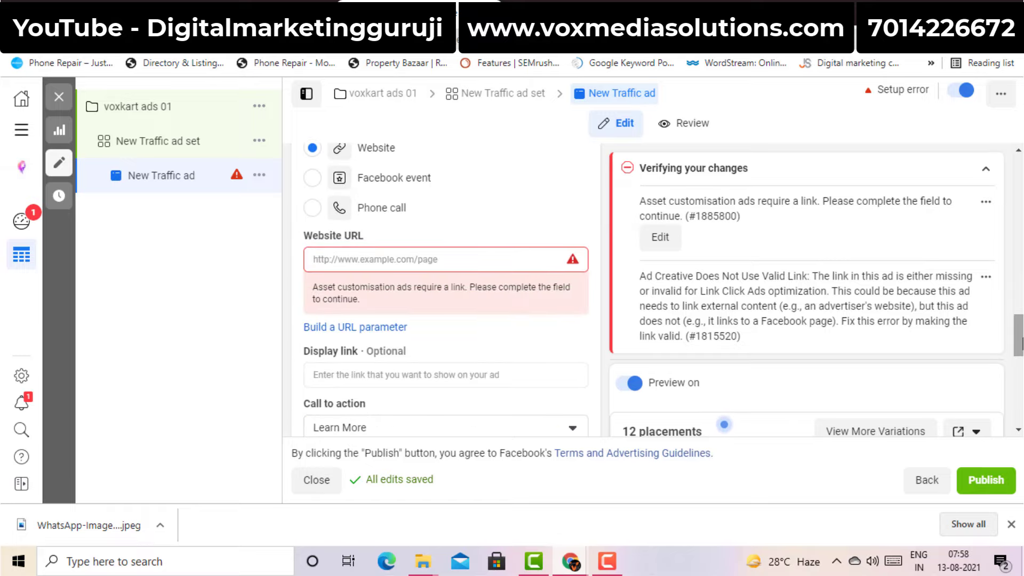
{"action": "left_click", "coordinate": [361, 256]}
{"action": "type", "text": "https://voxkart.com/index.php/product/mosquito-net-for-single-double-bed-poly-cotton-with-cotton-border-mosquito-net-for-queen-king-size-bed-round-hanging-size-6-5-x-6-5-feet-multicolor-blue/"}
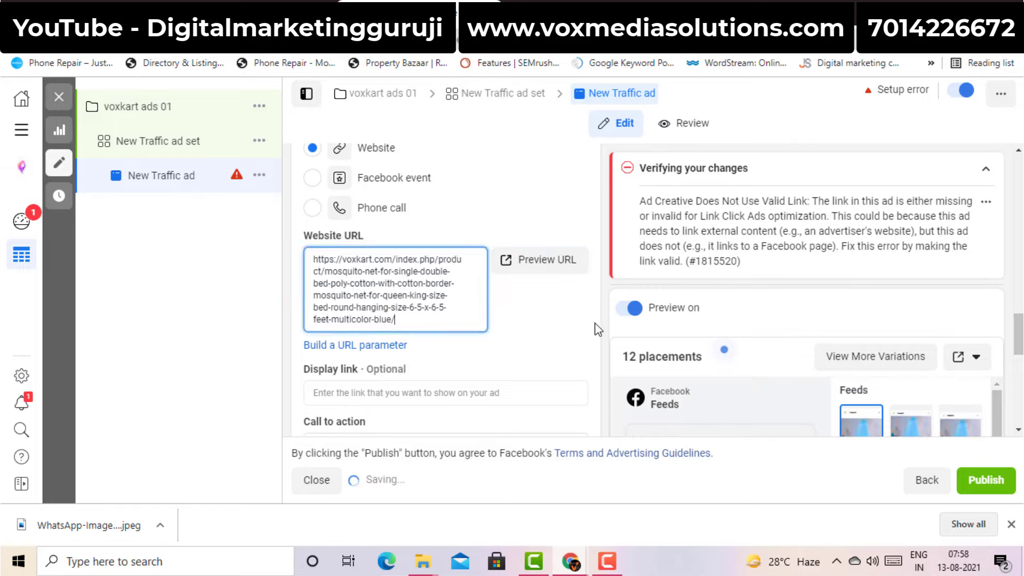
{"action": "key", "text": "ctrl+a"}
{"action": "scroll", "coordinate": [1015, 362], "scroll_direction": "down", "scroll_amount": 6}
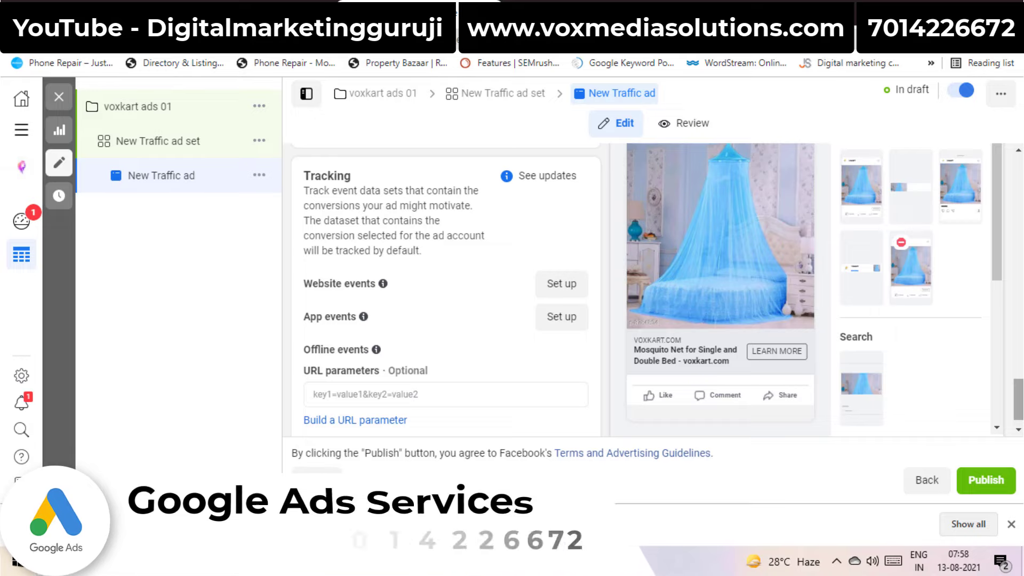
Enter "wertyuifghjk" as the primary text of the mosquito net ad.
{"action": "scroll", "coordinate": [723, 188], "scroll_direction": "up", "scroll_amount": 3}
{"action": "scroll", "coordinate": [724, 189], "scroll_direction": "up", "scroll_amount": 10}
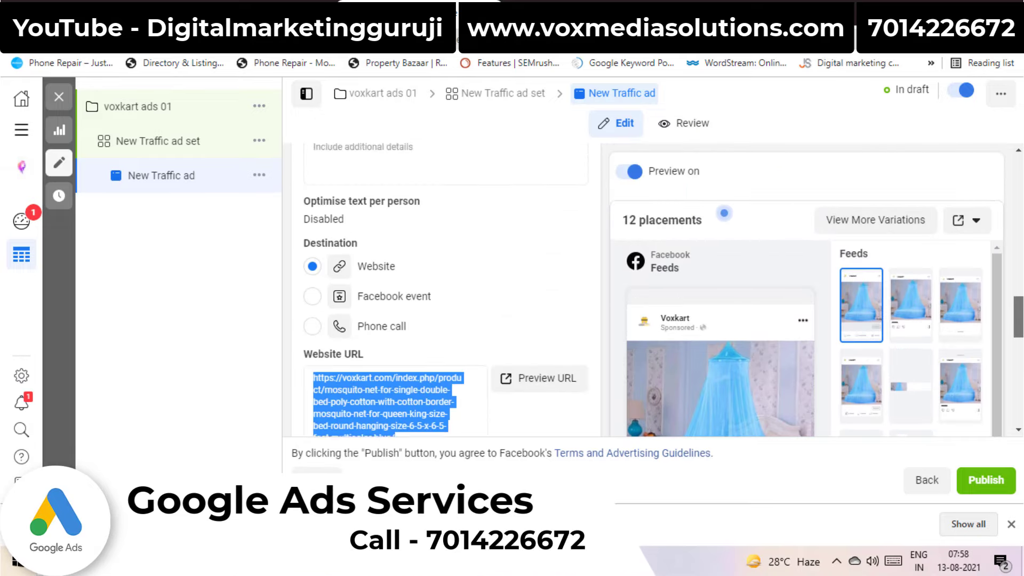
{"action": "scroll", "coordinate": [380, 210], "scroll_direction": "down", "scroll_amount": 2}
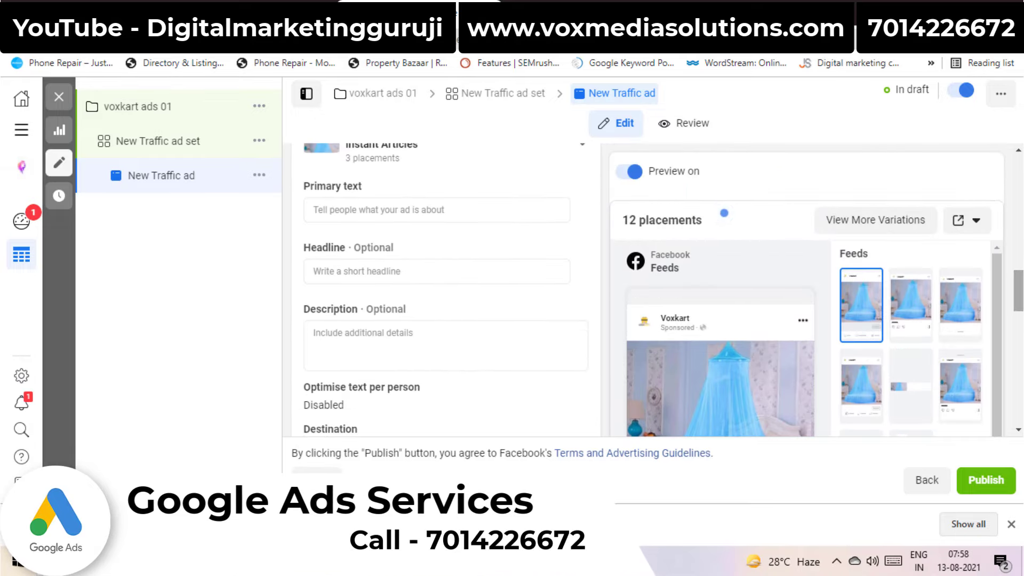
{"action": "left_click", "coordinate": [380, 211]}
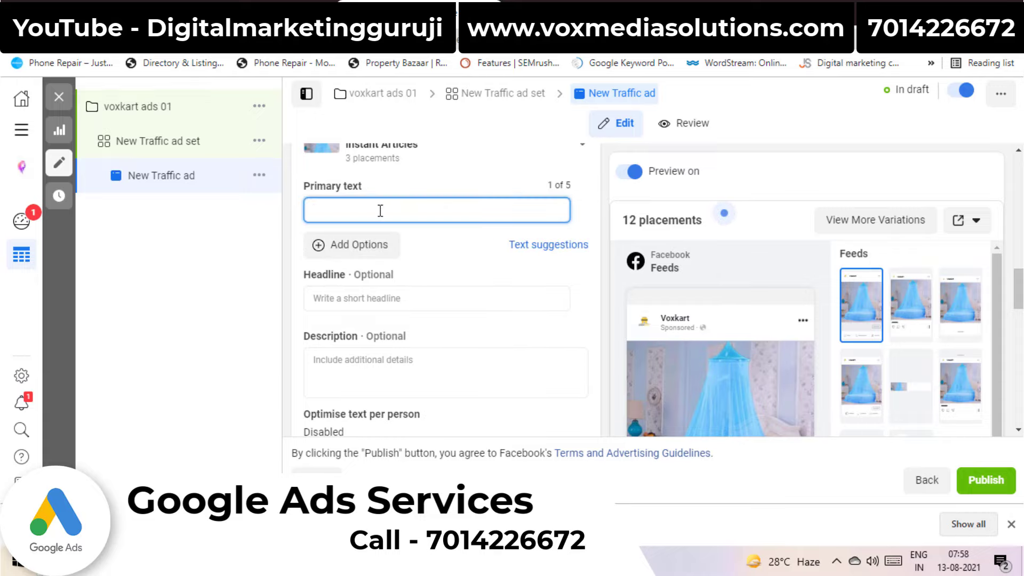
{"action": "type", "text": "wertyuifghjk"}
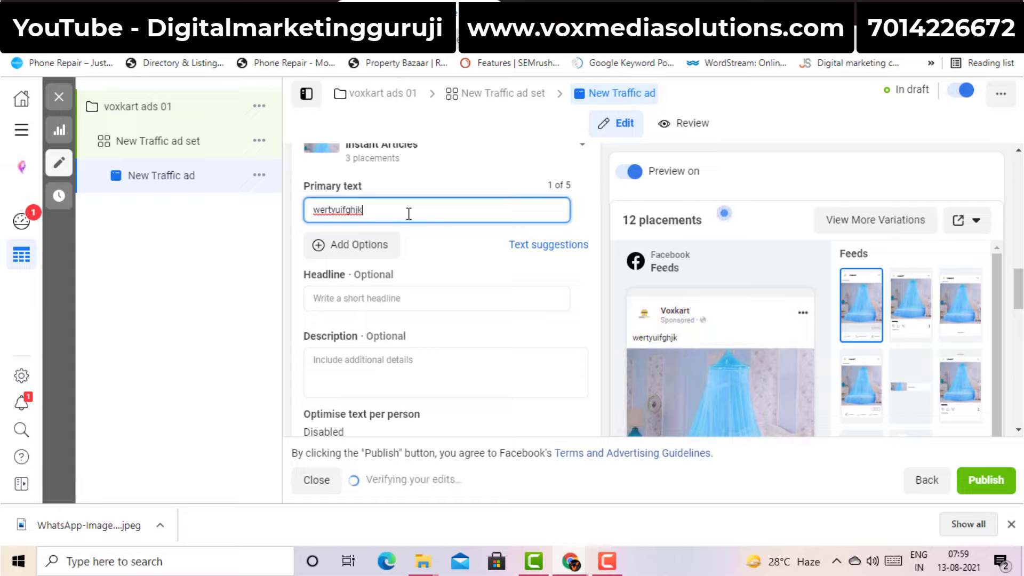
Give the ad the headline "Buy Now" and the description "dfghl", and check them in the feed preview.
{"action": "left_click", "coordinate": [378, 303]}
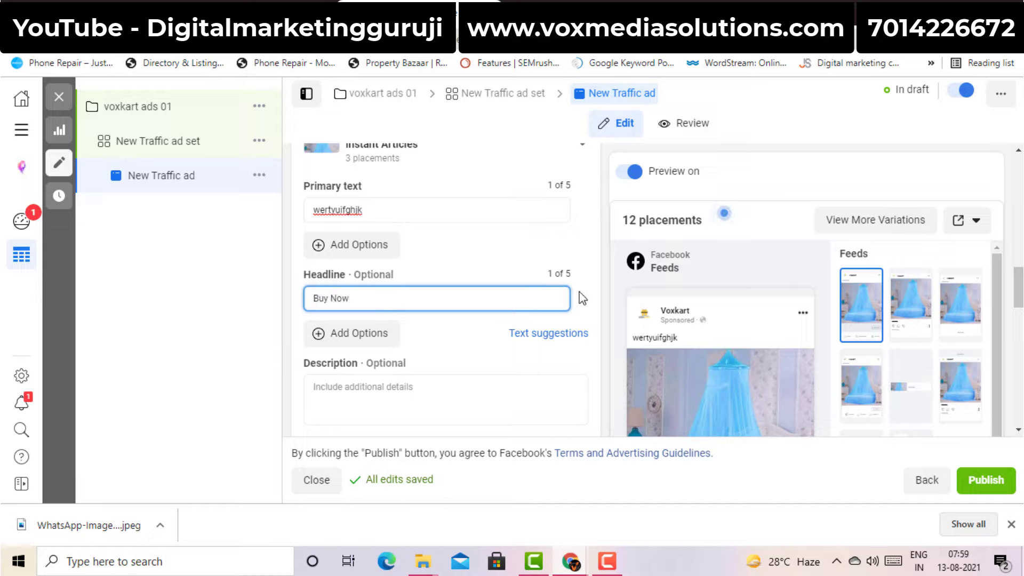
{"action": "left_click", "coordinate": [375, 370]}
{"action": "left_click", "coordinate": [393, 406]}
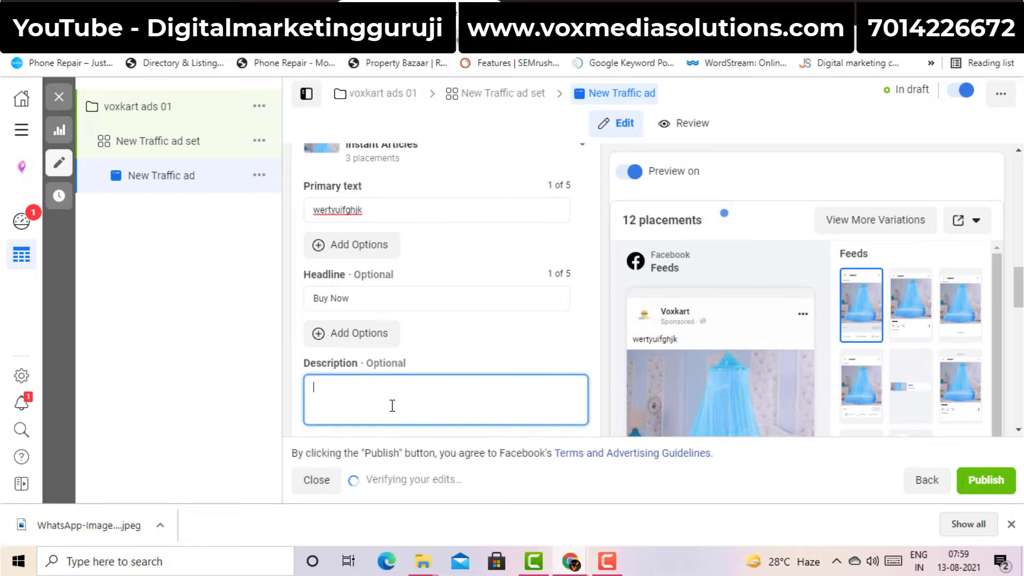
{"action": "type", "text": "dfghl"}
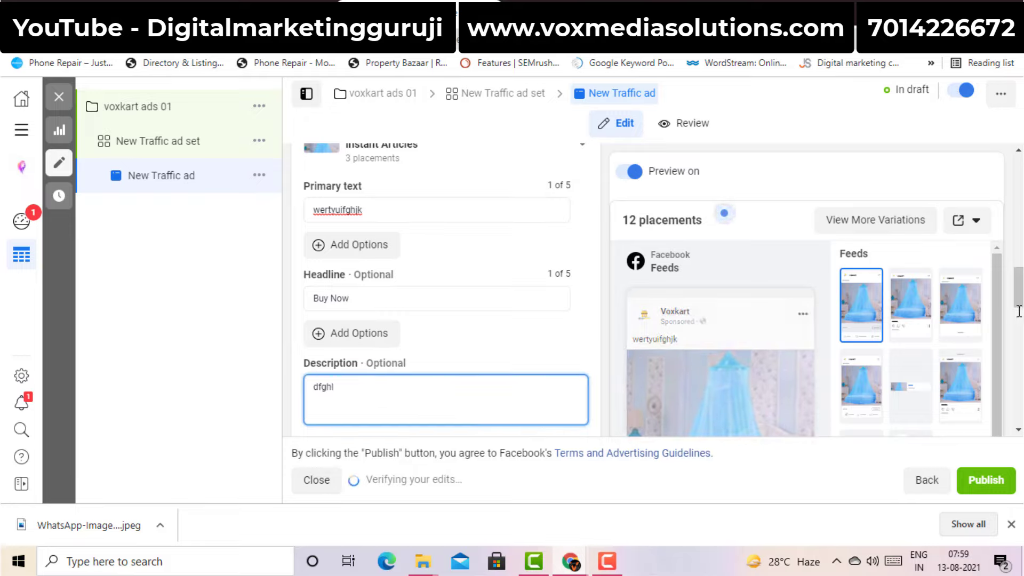
{"action": "scroll", "coordinate": [445, 293], "scroll_direction": "down", "scroll_amount": 10}
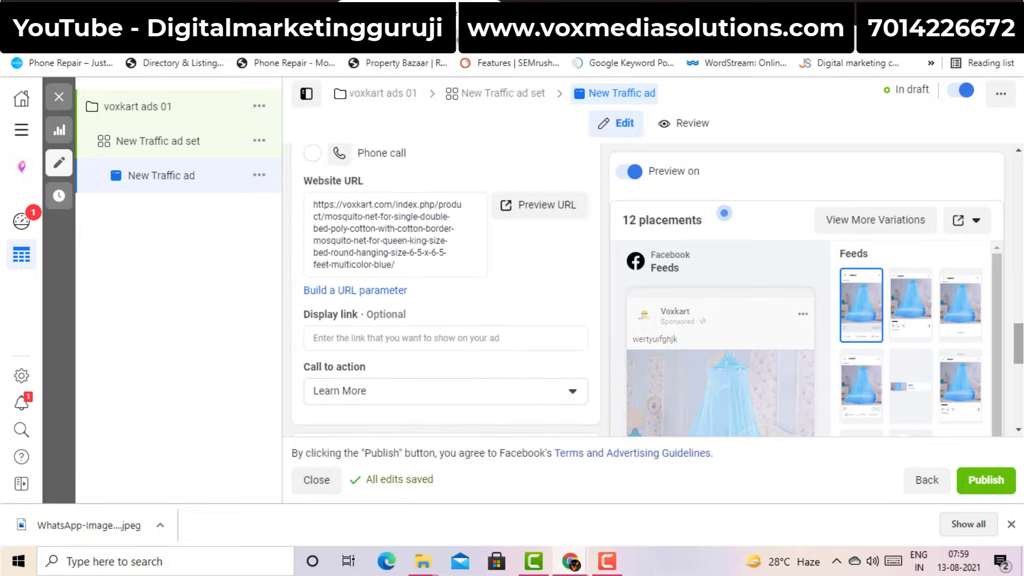
{"action": "scroll", "coordinate": [653, 350], "scroll_direction": "down", "scroll_amount": 3}
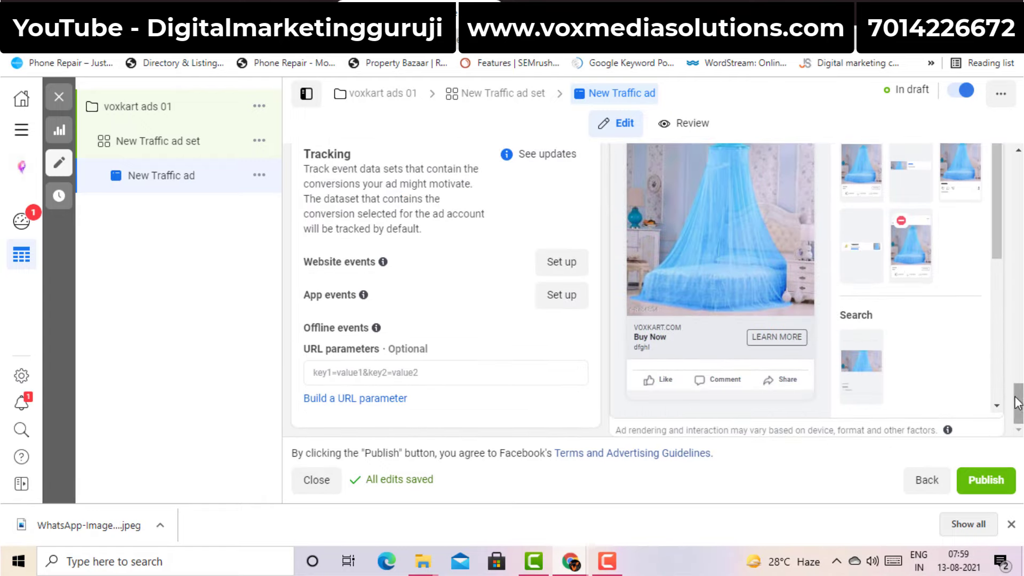
Clear the ad's optional headline, leaving it empty.
{"action": "left_click_drag", "start_coordinate": [1019, 403], "coordinate": [1018, 283]}
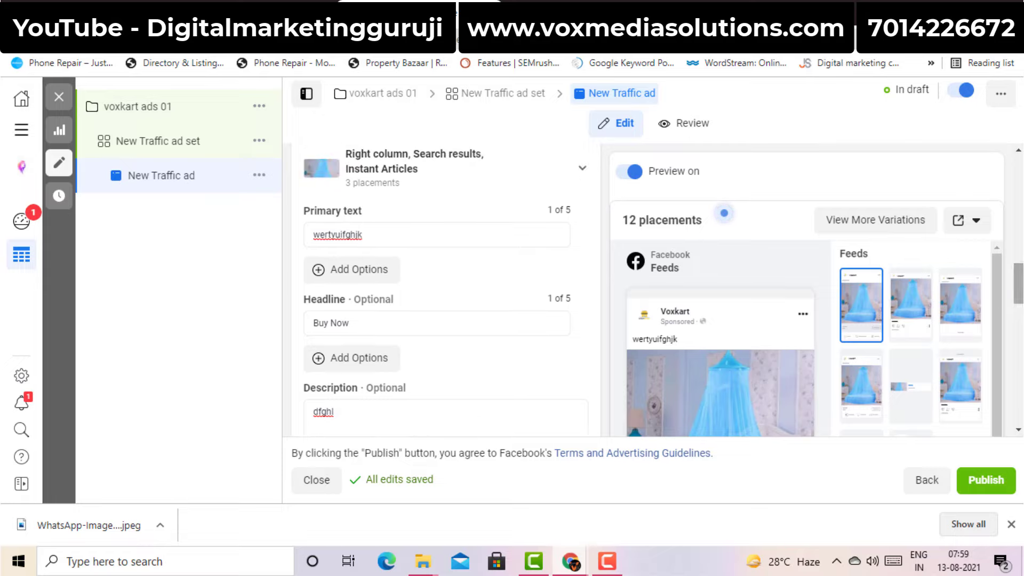
{"action": "double_click", "coordinate": [372, 325]}
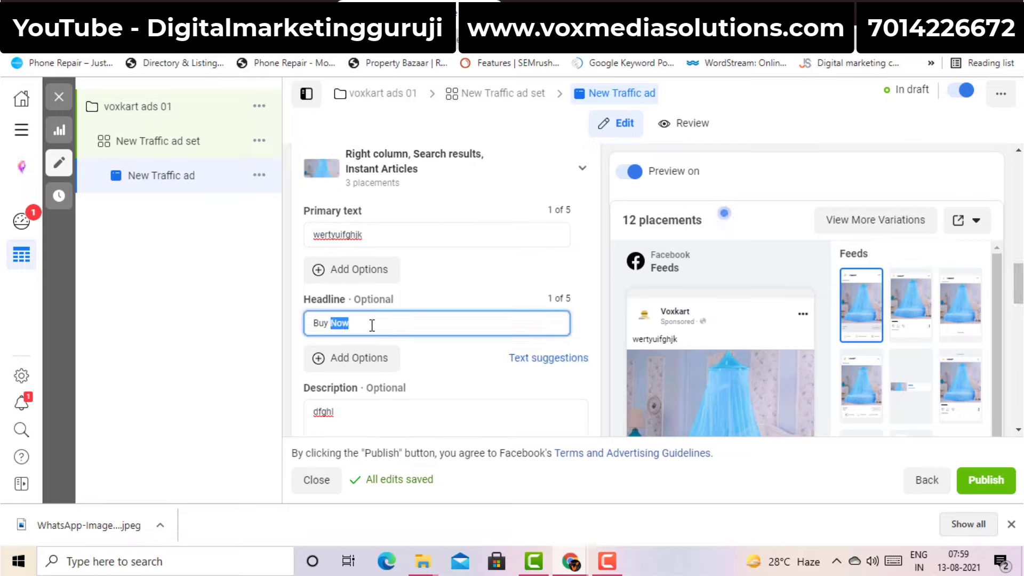
{"action": "key", "text": "BackSpace"}
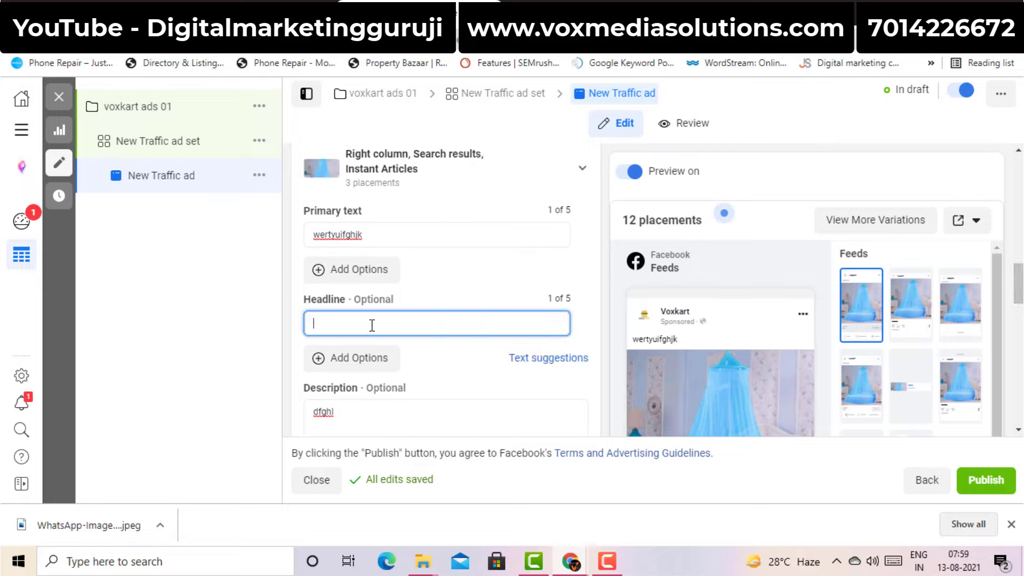
{"action": "left_click", "coordinate": [287, 317]}
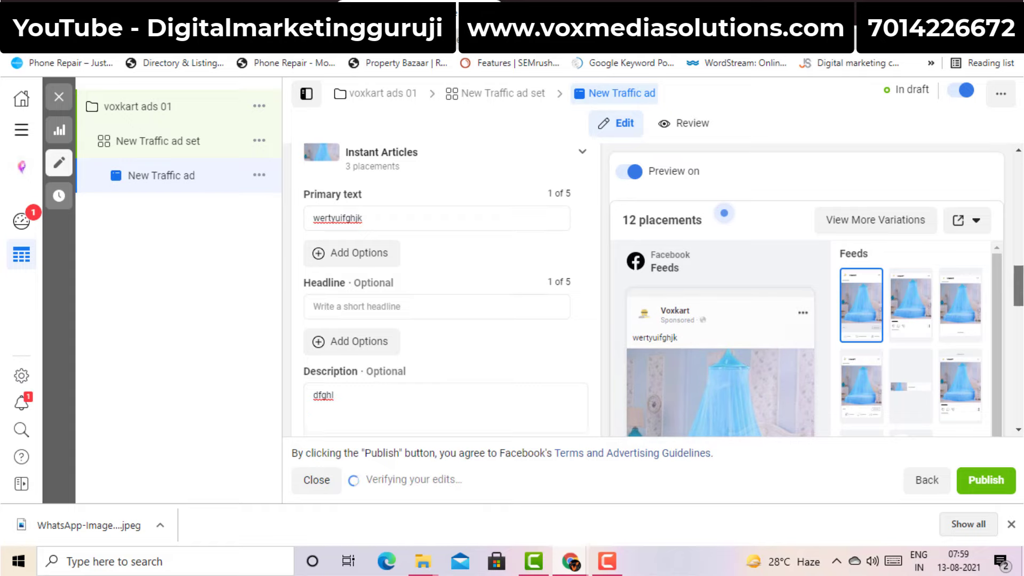
Change the ad's call to action to Shop Now and check it in the feed preview.
{"action": "scroll", "coordinate": [724, 213], "scroll_direction": "down", "scroll_amount": 10}
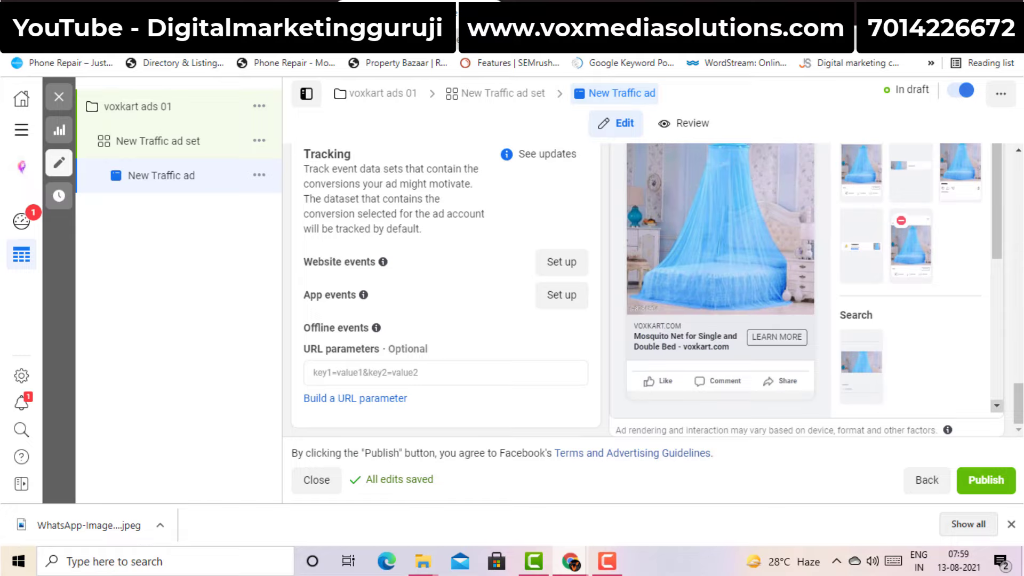
{"action": "scroll", "coordinate": [1020, 399], "scroll_direction": "up", "scroll_amount": 3}
{"action": "left_click_drag", "start_coordinate": [1019, 399], "coordinate": [1022, 363]}
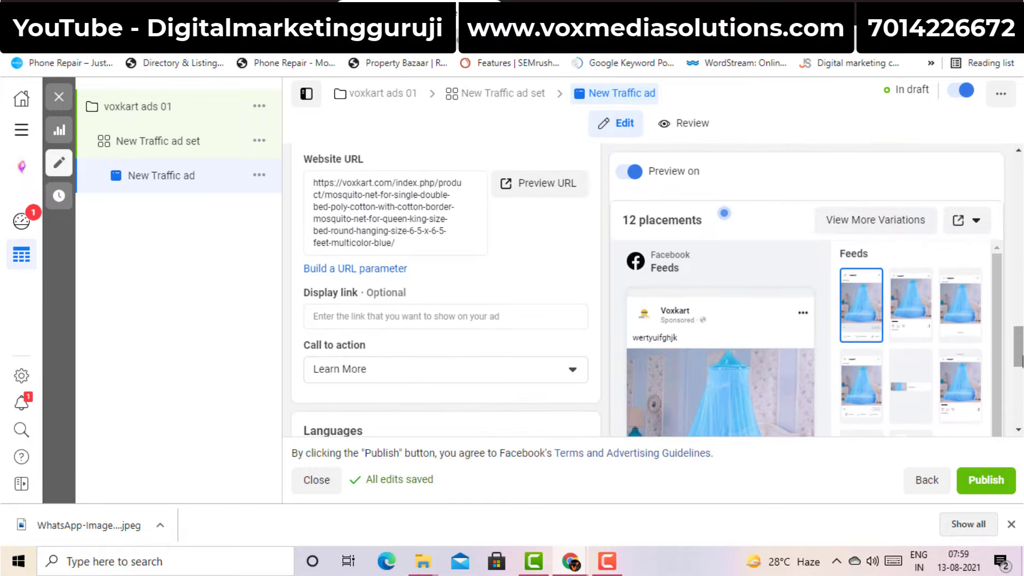
{"action": "left_click", "coordinate": [500, 372]}
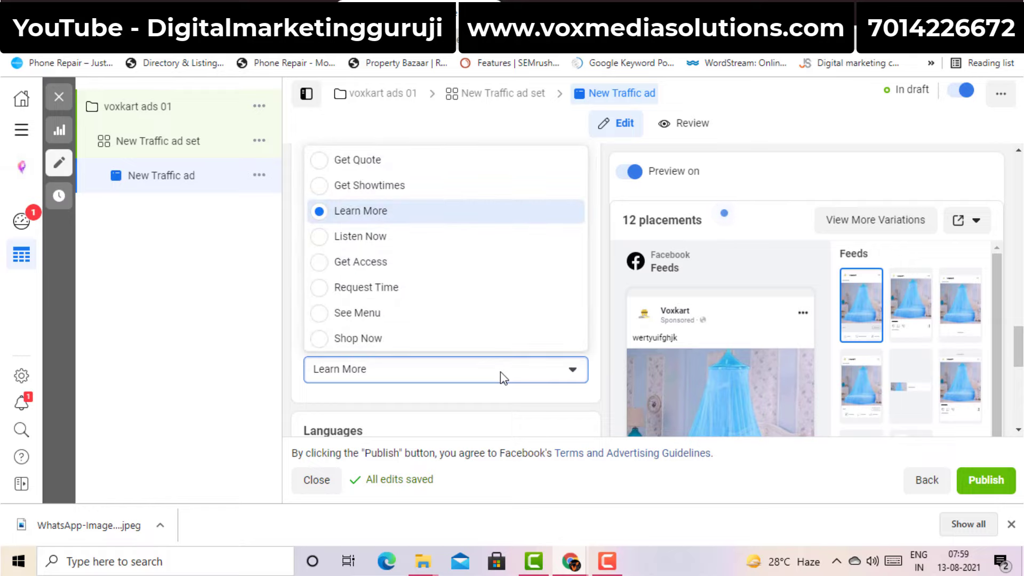
{"action": "left_click", "coordinate": [351, 339]}
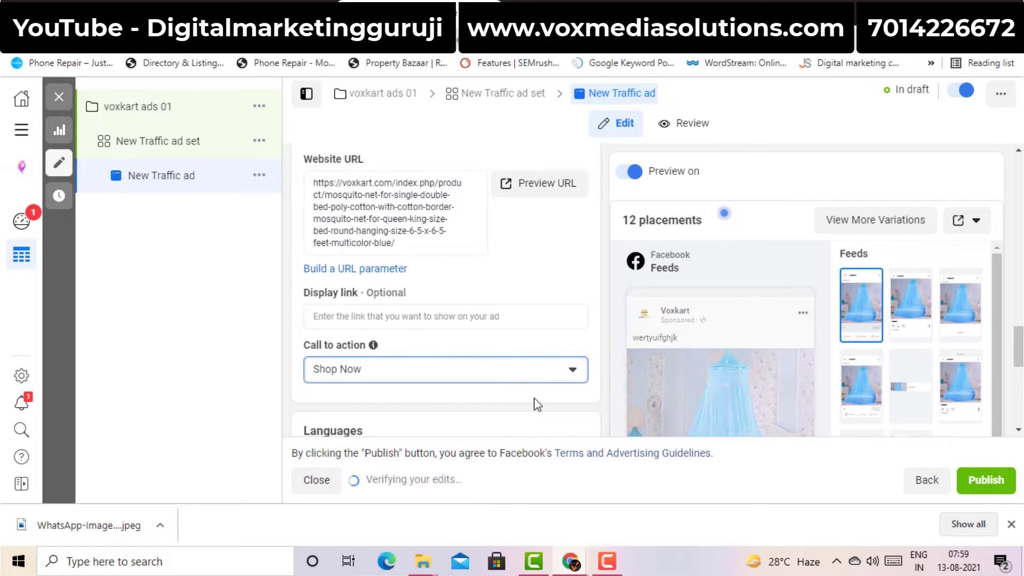
{"action": "scroll", "coordinate": [690, 394], "scroll_direction": "down", "scroll_amount": 5}
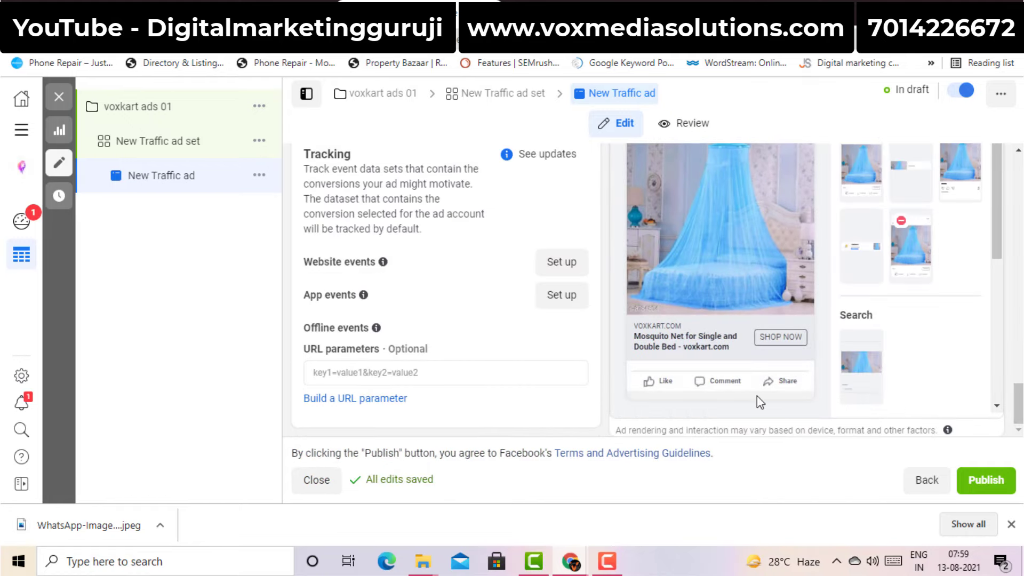
Publish the ad together with its campaign and ad set, and return to the list of campaigns.
{"action": "left_click", "coordinate": [984, 480]}
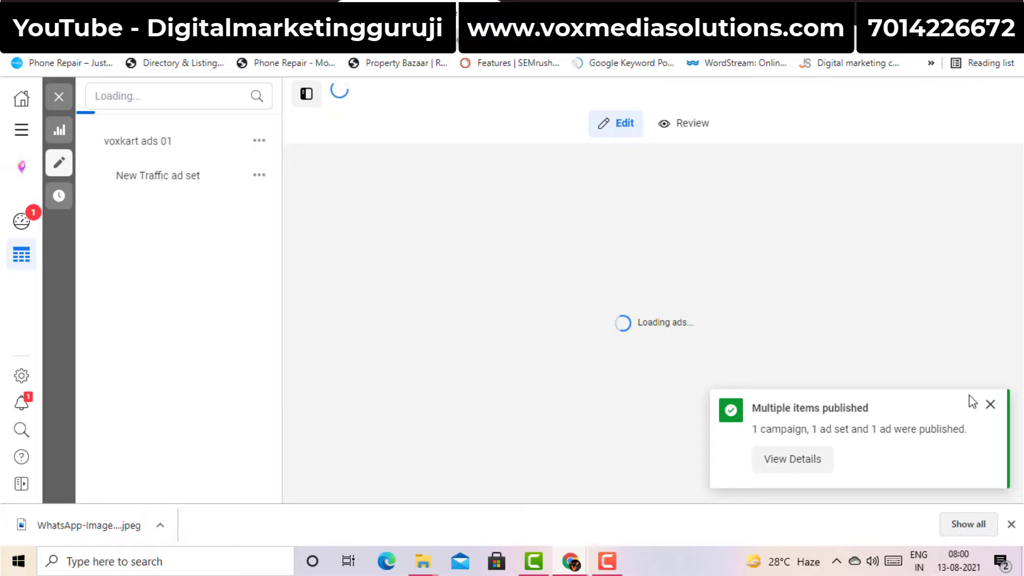
{"action": "left_click", "coordinate": [990, 408]}
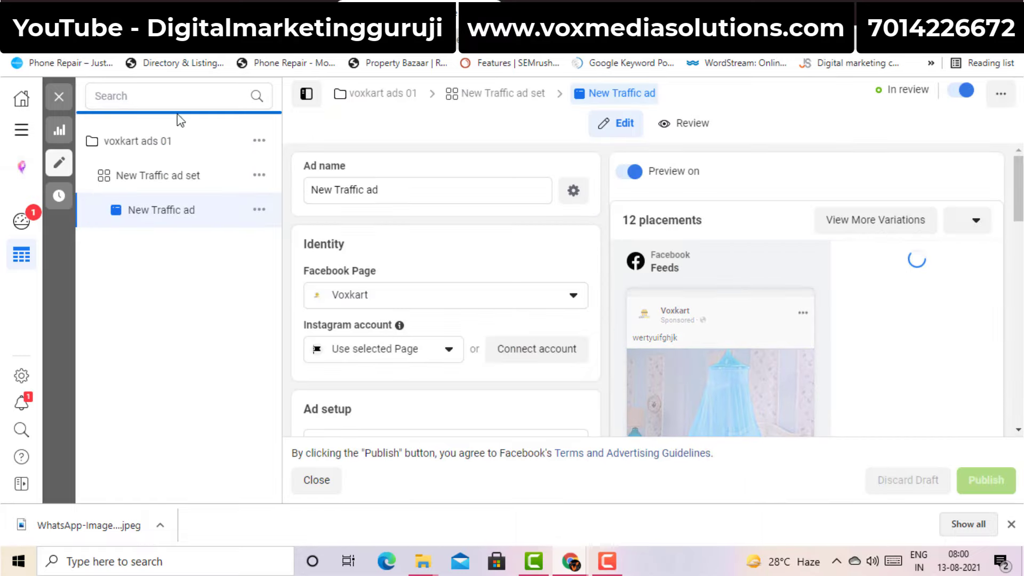
{"action": "left_click", "coordinate": [60, 99]}
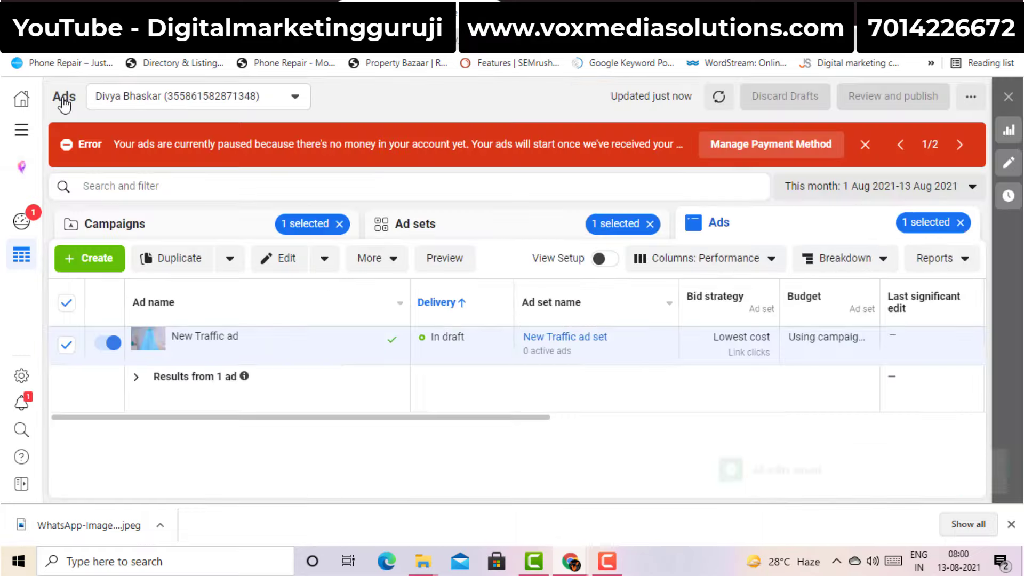
{"action": "left_click", "coordinate": [163, 227]}
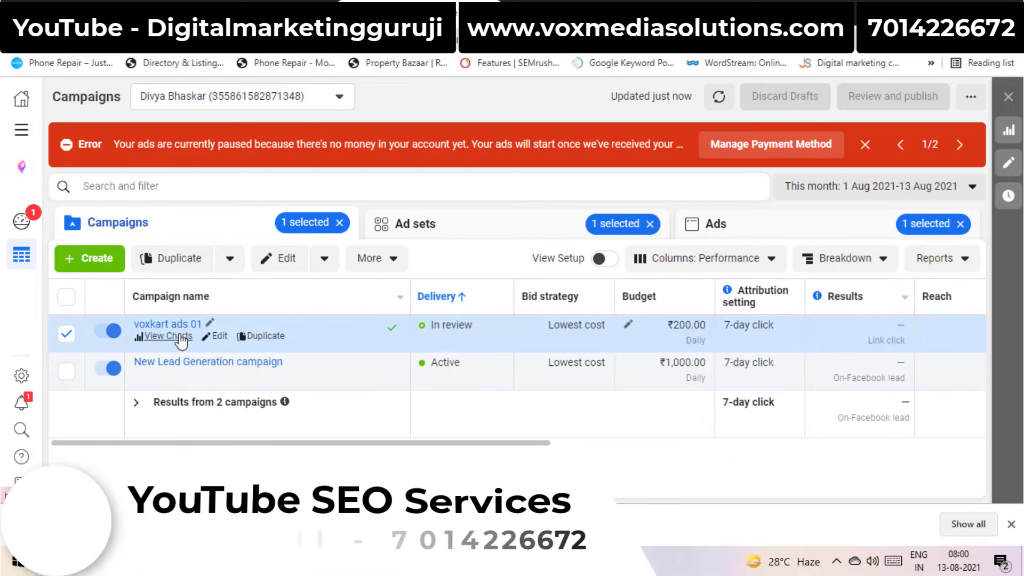